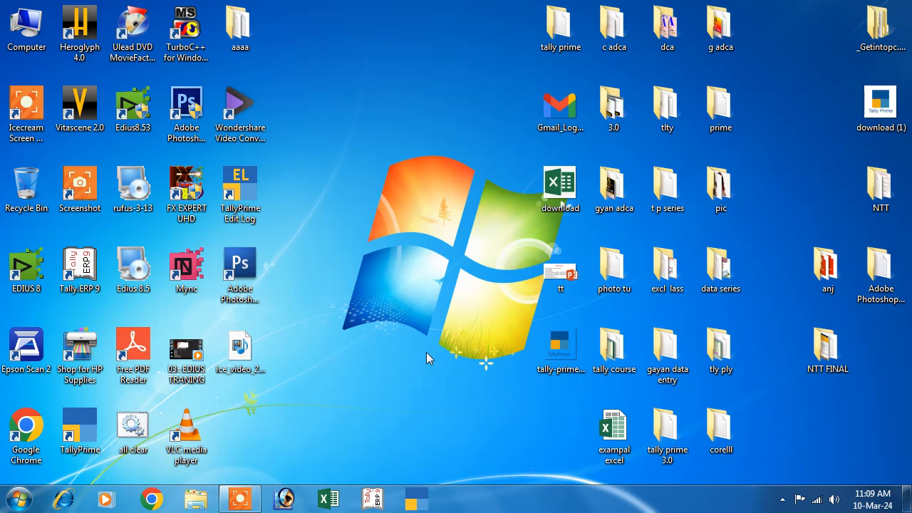
Step: Launch TallyPrime EDU from its taskbar icon
left_click(416, 498)
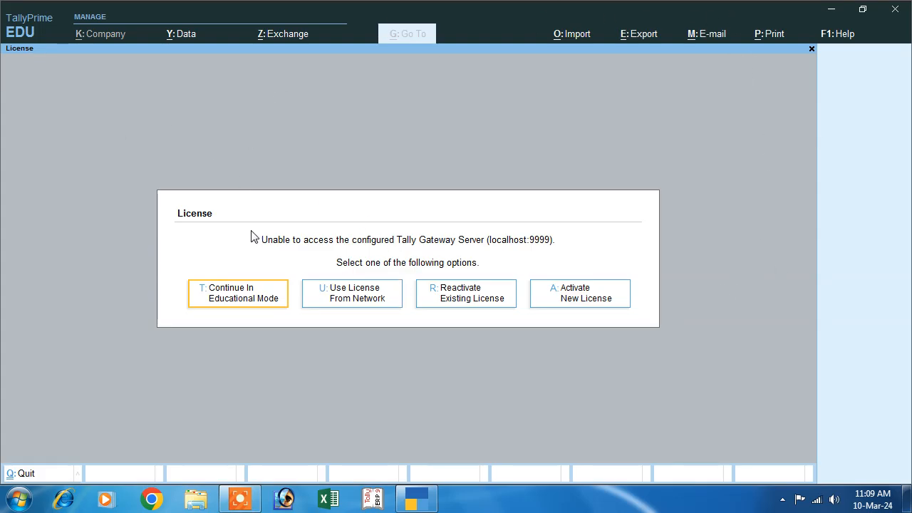
Step: Continue in Educational Mode to reach the Gateway with company Abc loaded
left_click(259, 300)
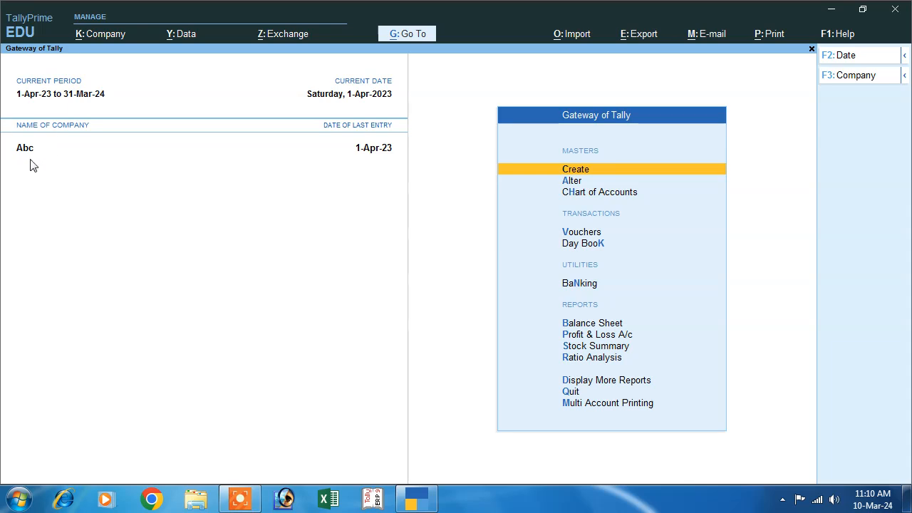
Step: Shut company Abc and open a blank Company Creation form
left_click(97, 36)
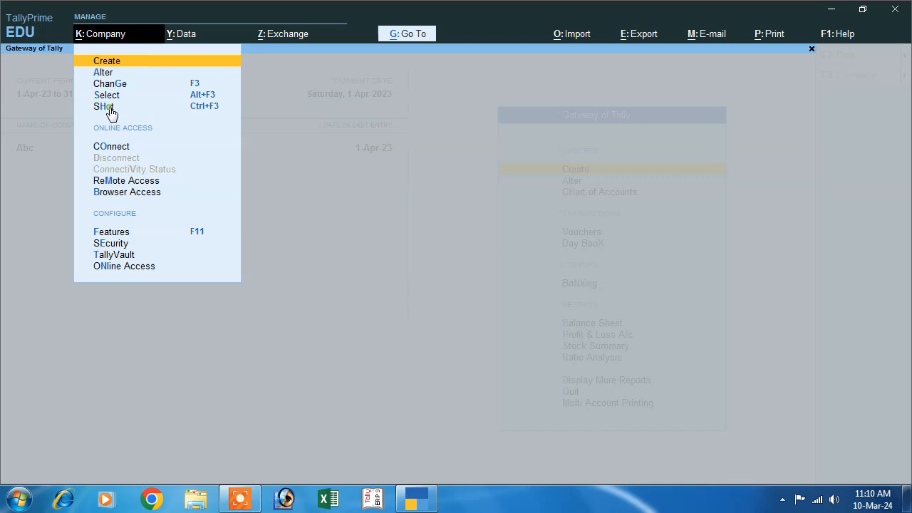
left_click(104, 106)
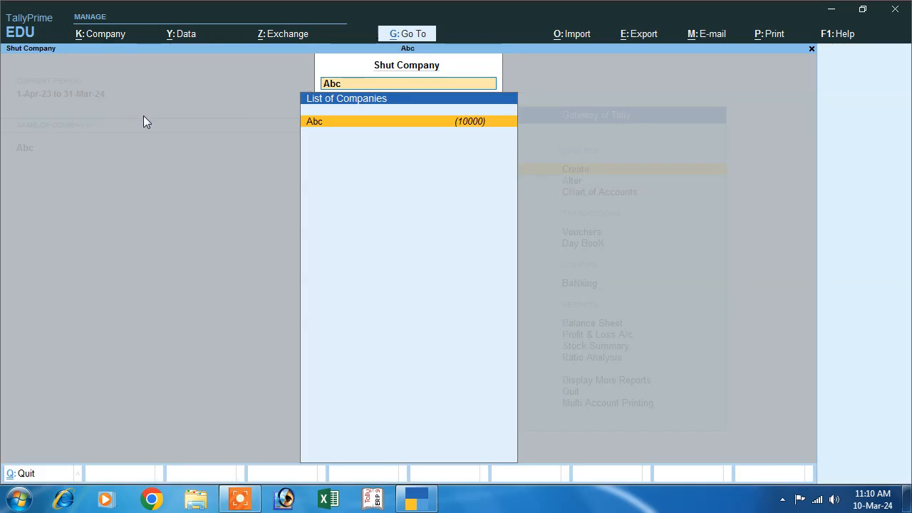
left_click(332, 128)
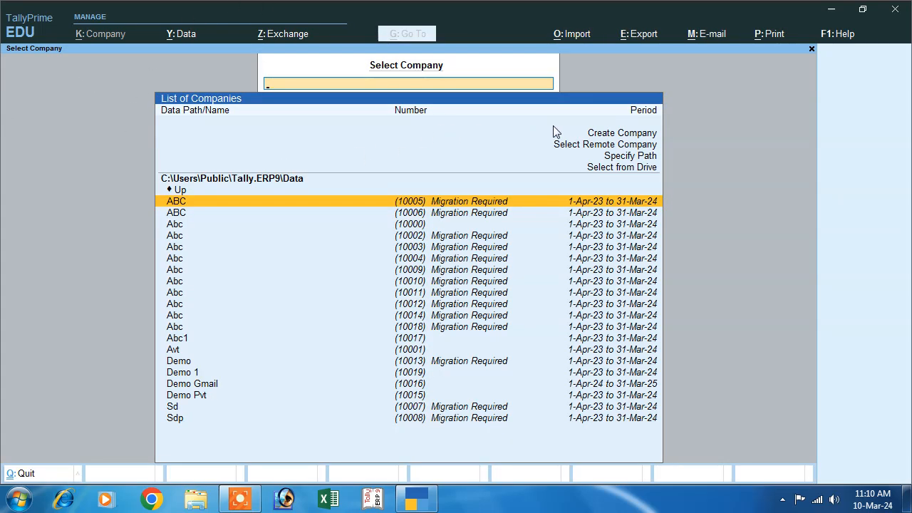
left_click(597, 134)
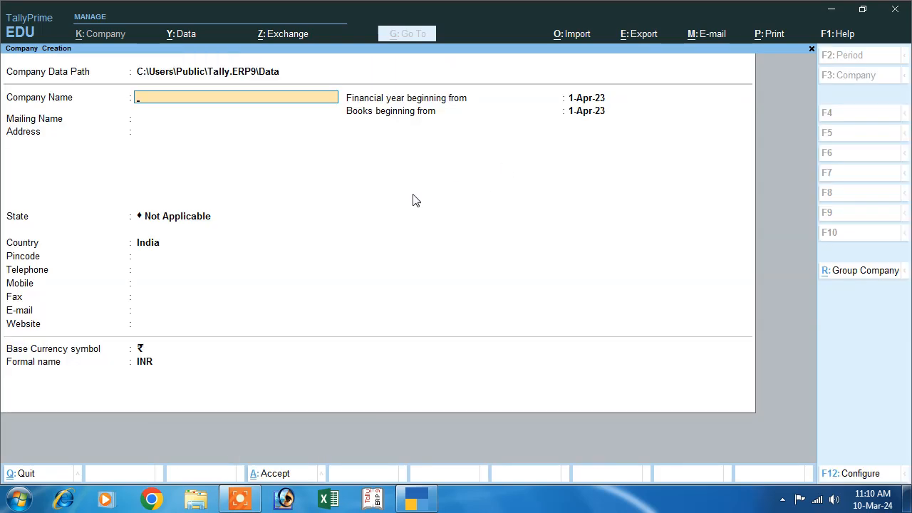
Step: Enter company name and mailing name DEMO2, address DEORIA and state Bihar
type("DEMI2")
key("BackSpace")
key("BackSpace")
type("O2")
key("Return")
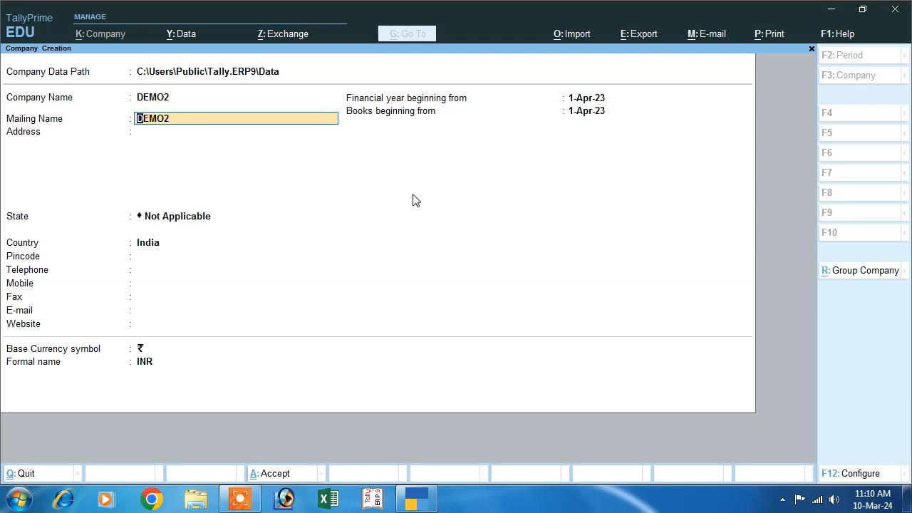
key("Return")
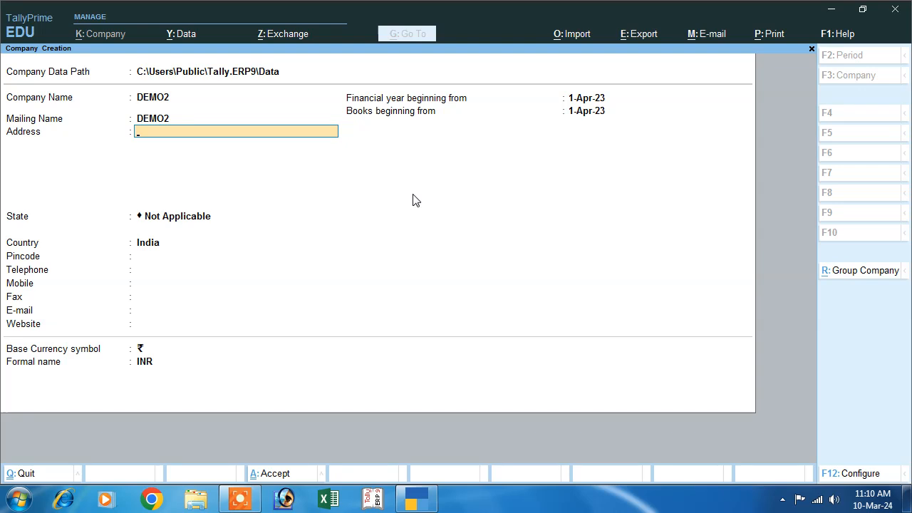
type("DEORIA")
key("Return")
key("Return")
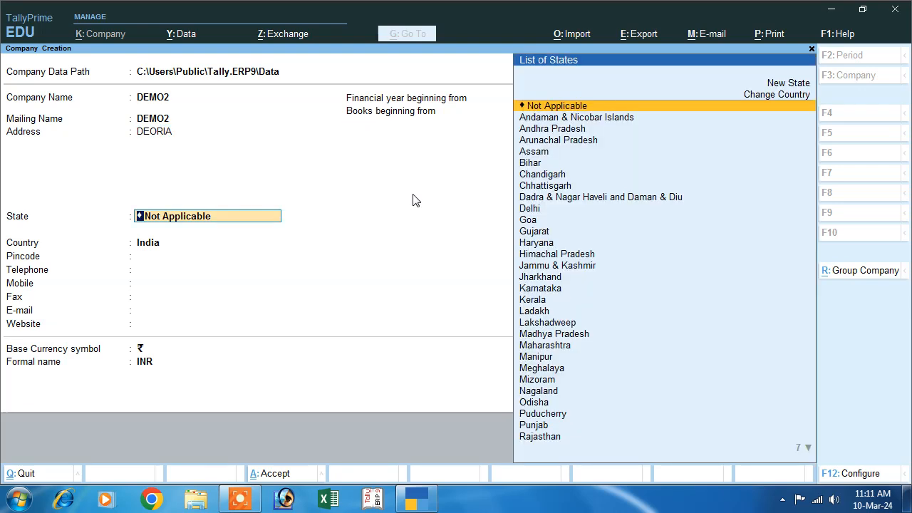
type("b")
key("Return")
key("Return")
key("Return")
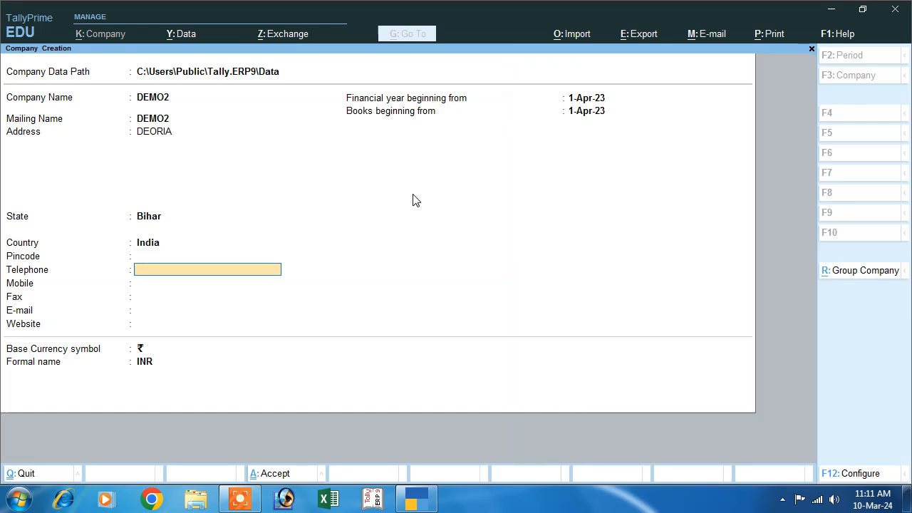
key("Return")
key("Return")
key("Return")
key("Return")
key("Return")
key("Return")
key("Return")
key("Return")
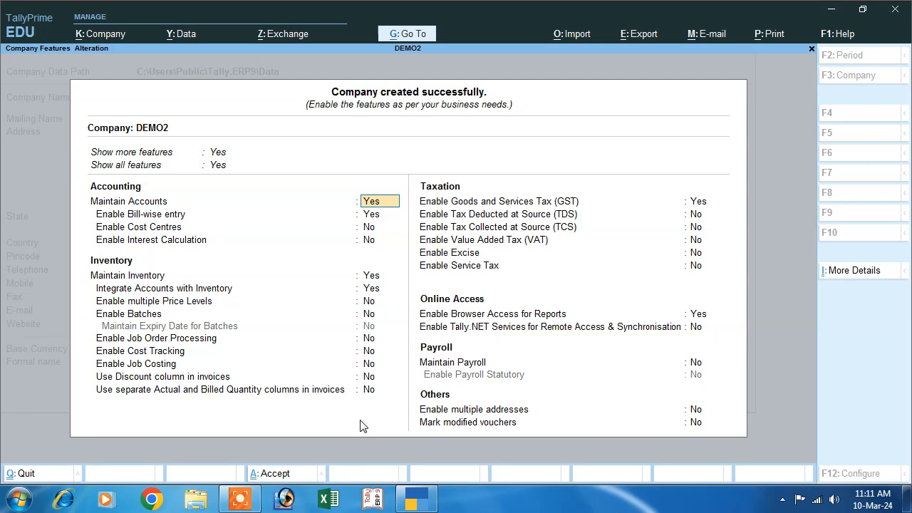
Step: Set 'Use Discount column in invoices' to Yes for DEMO2
left_click(112, 379)
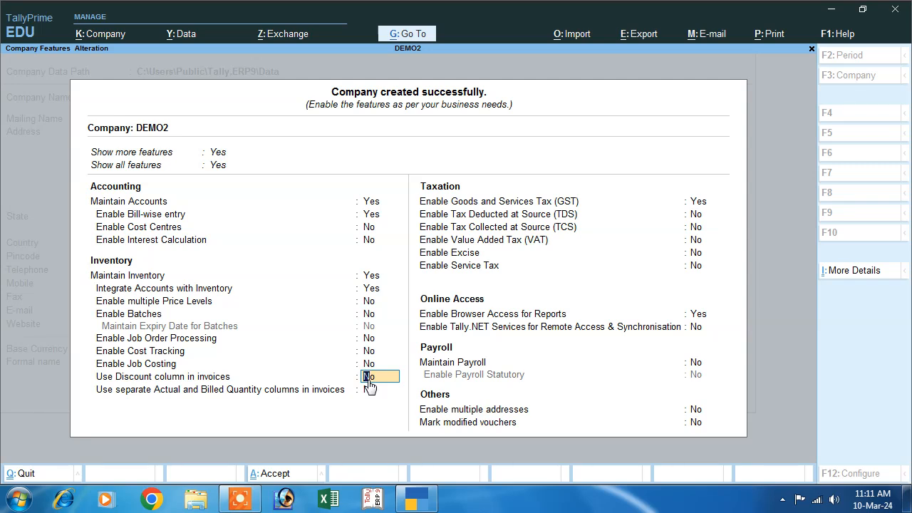
type("y")
key("Return")
key("Return")
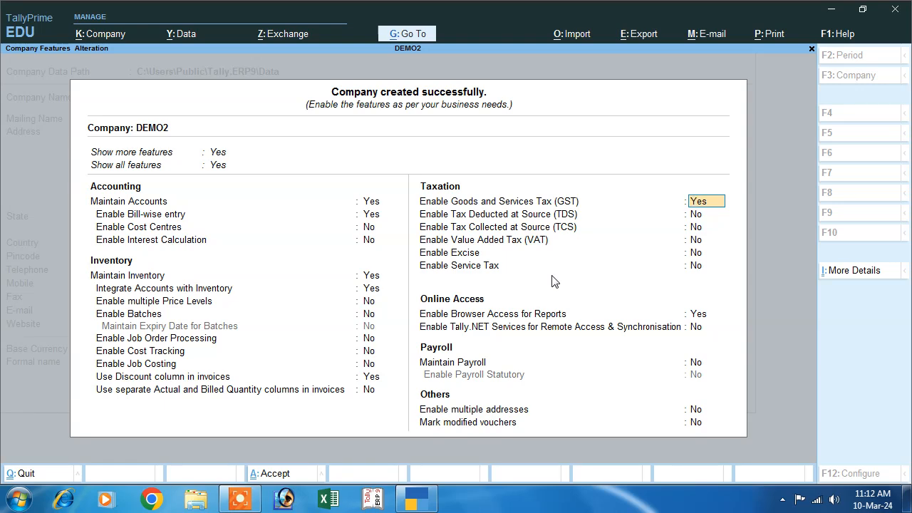
Step: In GST Details keep Bihar and Regular registration, enter the GSTIN, and save
key("Return")
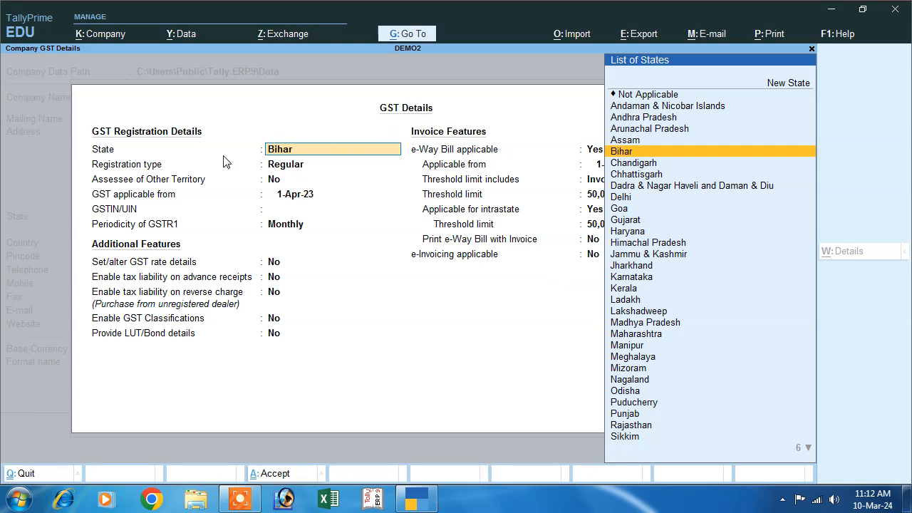
key("Return")
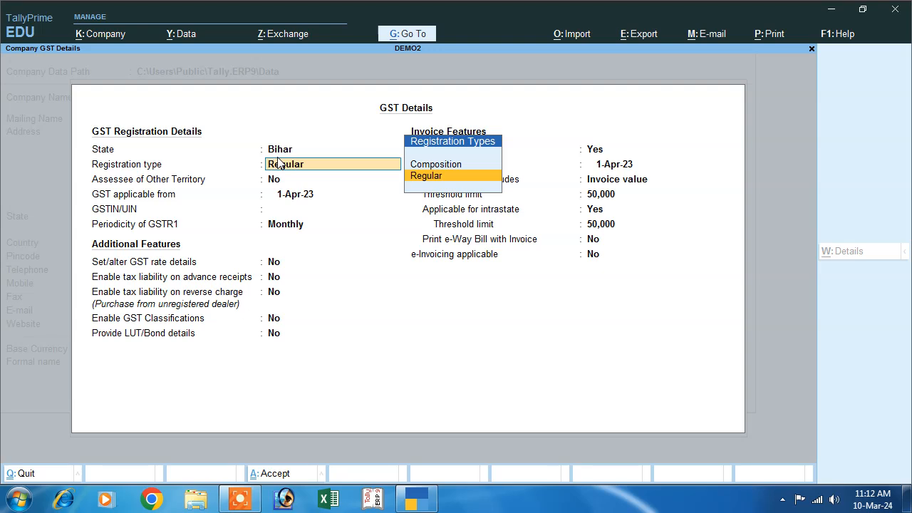
key("Return")
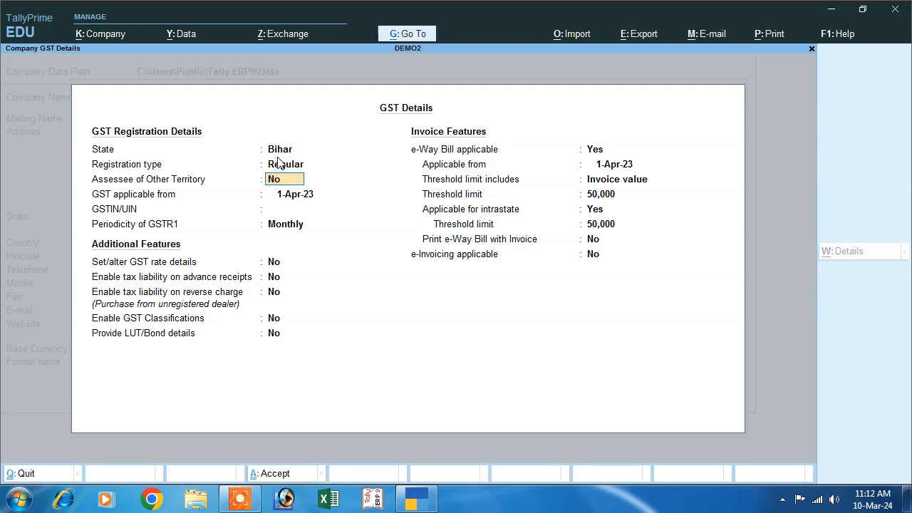
key("Return")
key("Return")
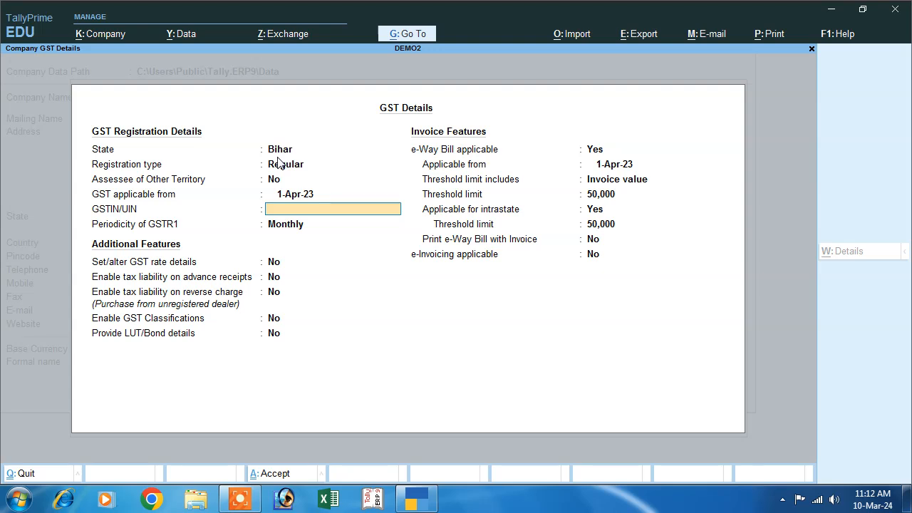
type("FG4H56G4H564G")
key("Return")
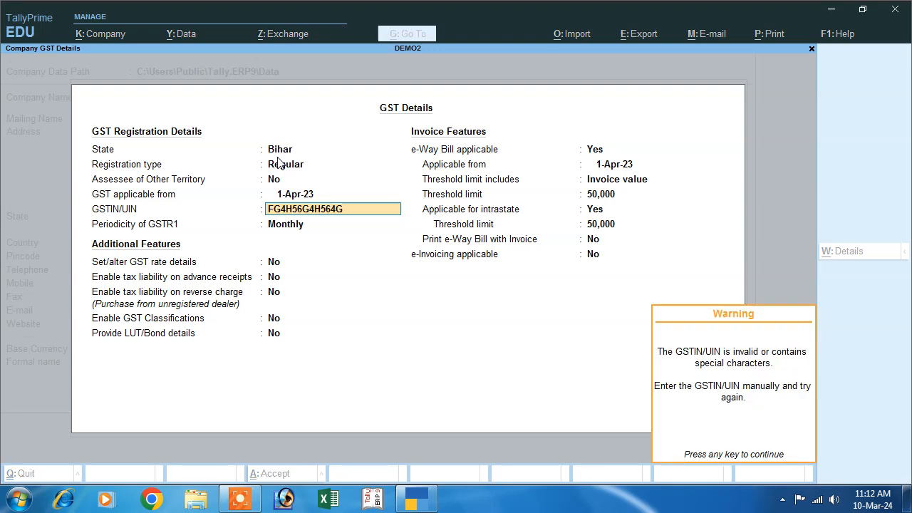
key("Return")
key("Return")
key("Return")
key("Return")
key("Return")
key("Return")
key("Return")
key("Return")
key("Return")
key("Return")
key("Return")
key("Return")
key("Return")
key("Return")
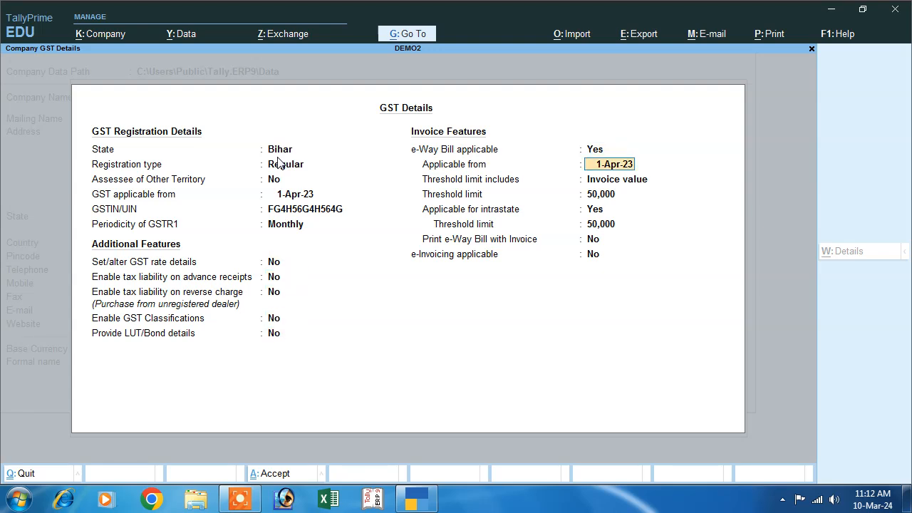
key("Return")
key("Return")
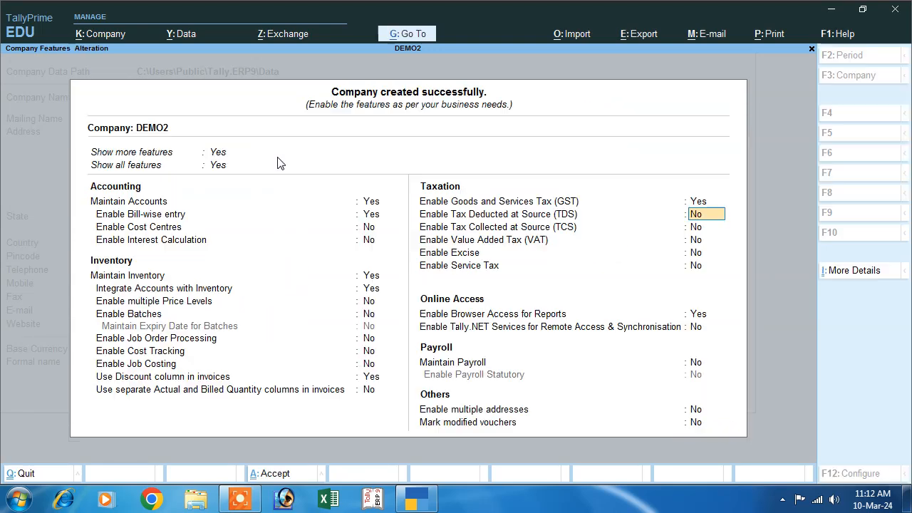
key("Return")
key("Return")
key("Return")
key("Return")
key("Return")
key("Return")
key("Return")
key("Return")
key("Return")
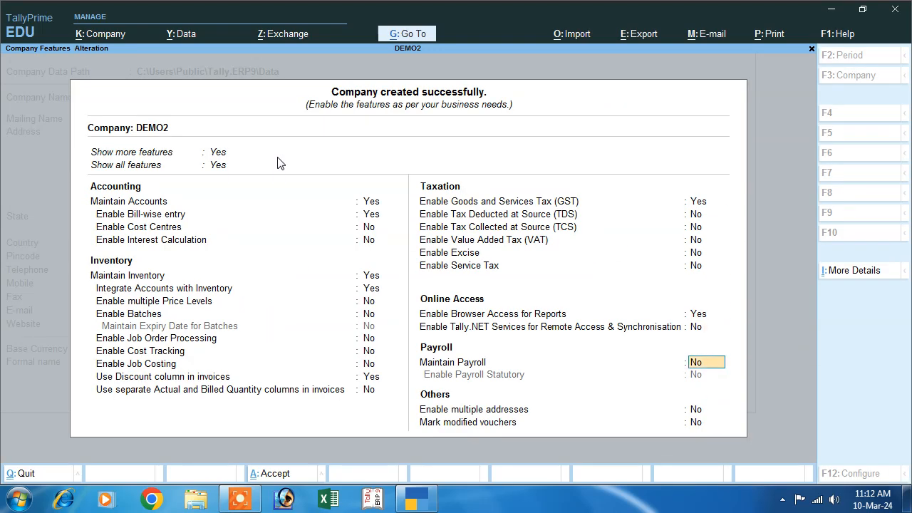
key("Return")
key("Return")
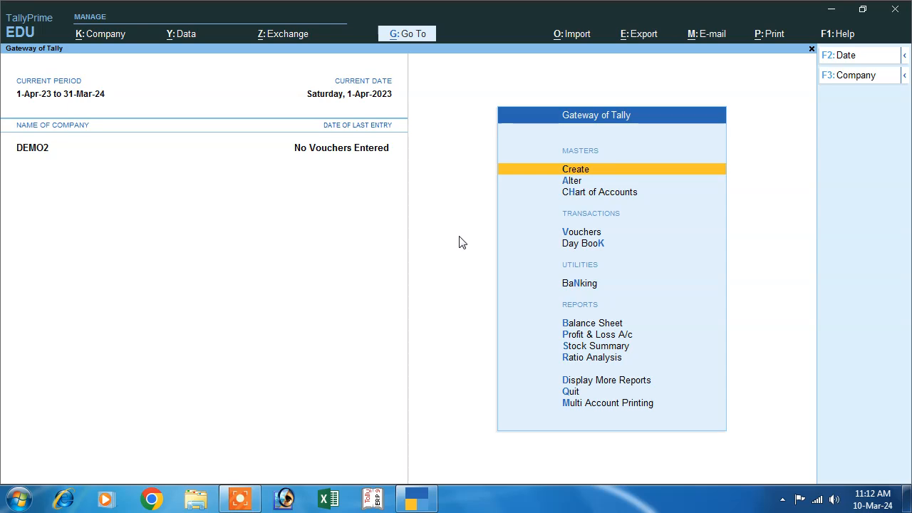
Step: Start a Purchase voucher and confirm the supplier invoice number dated 1-Apr-23
left_click(577, 233)
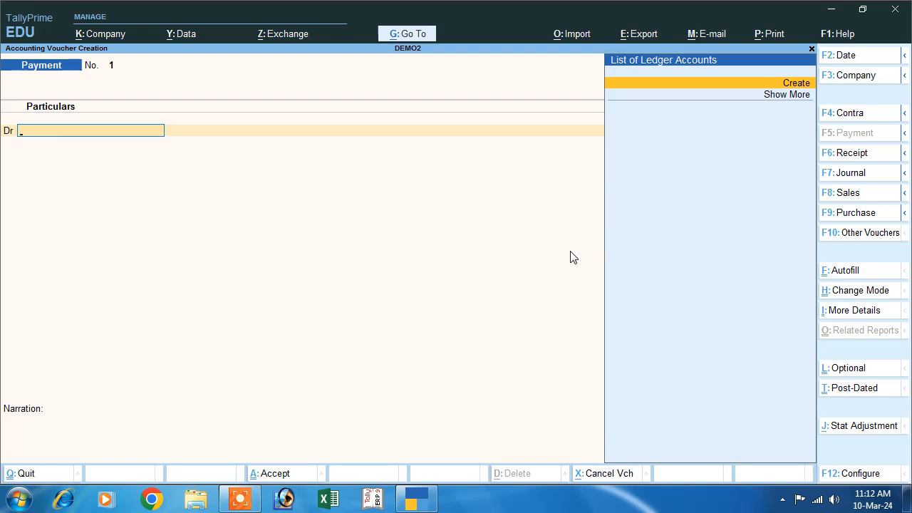
left_click(839, 218)
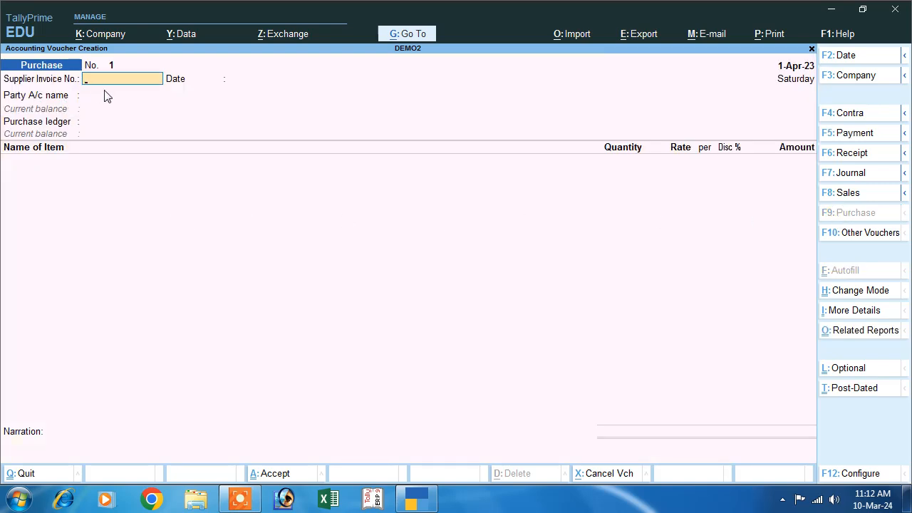
key("Return")
key("Return")
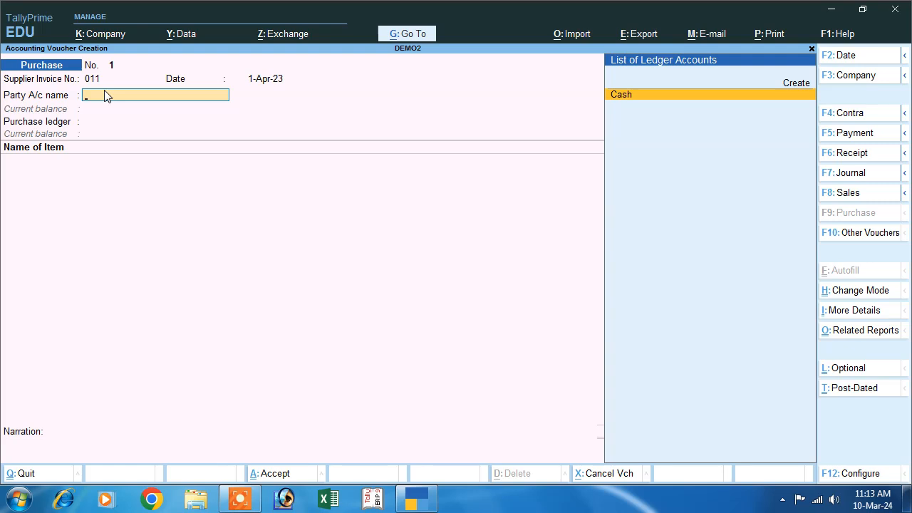
Step: Create party ledger ABC under Sundry Creditors with bill-by-bill balances set to No
key("Up")
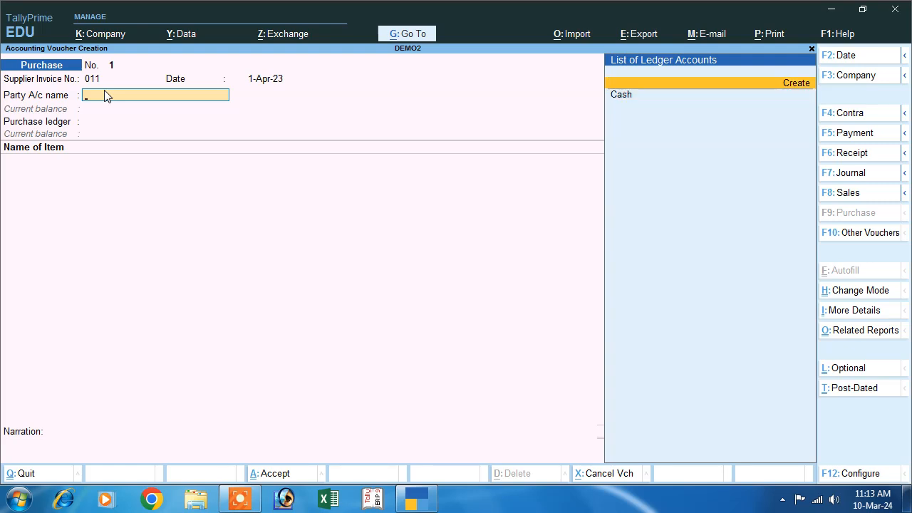
key("Return")
type("ABC")
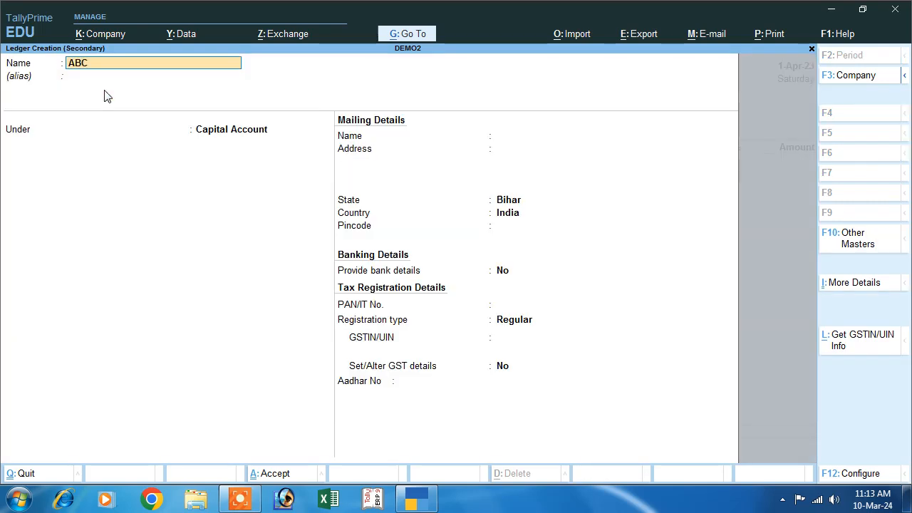
key("Return")
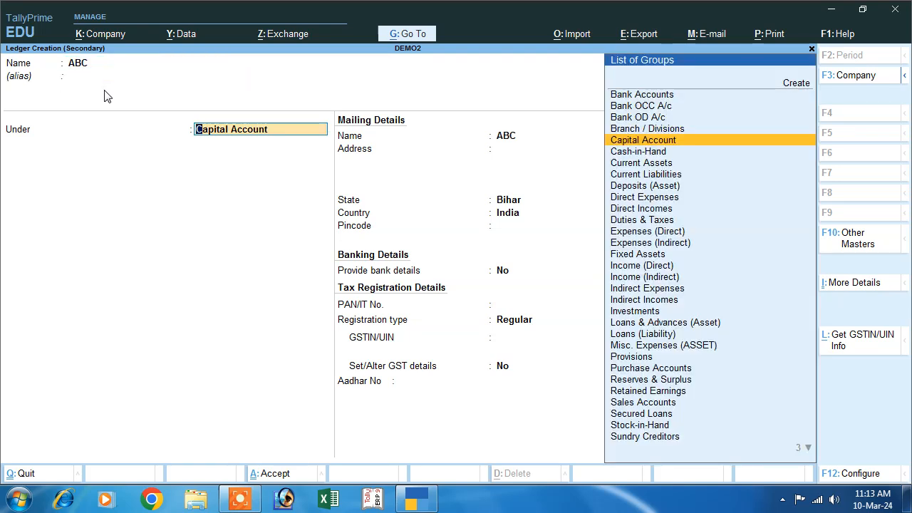
type("S")
key("Down")
key("Down")
key("Down")
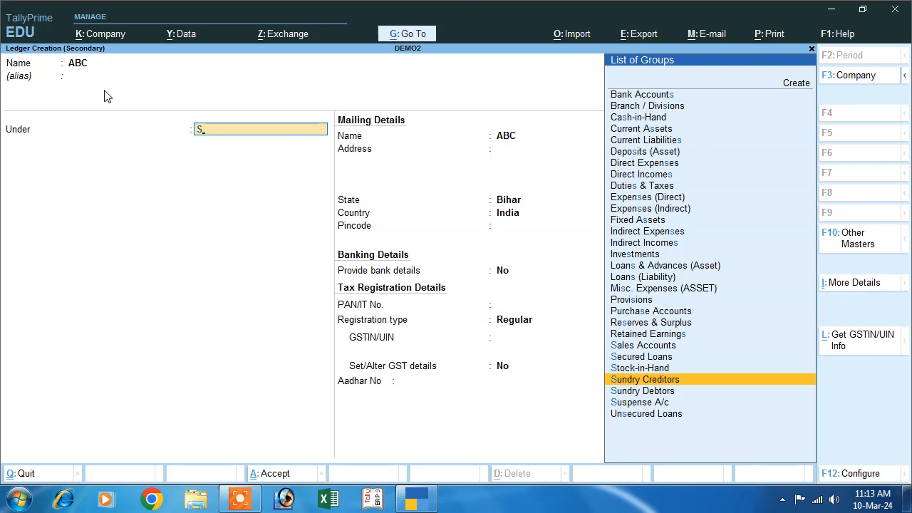
key("Return")
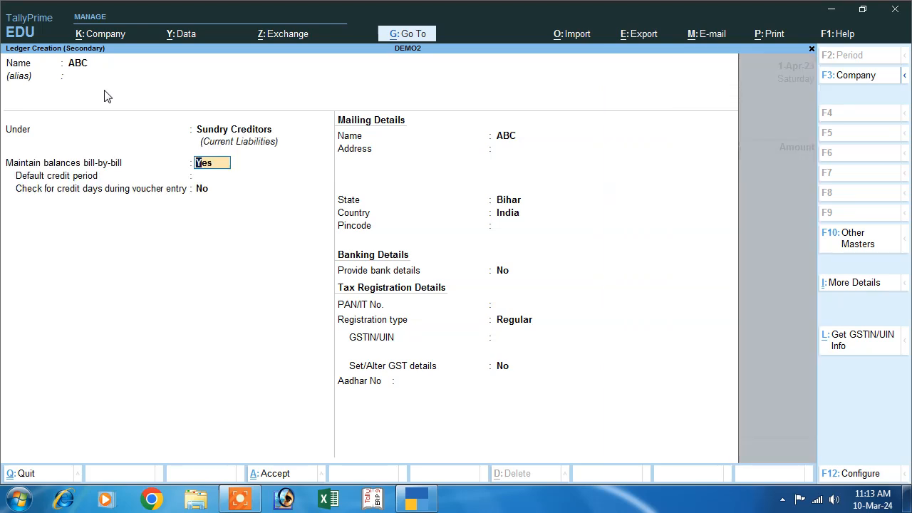
type("N")
key("Return")
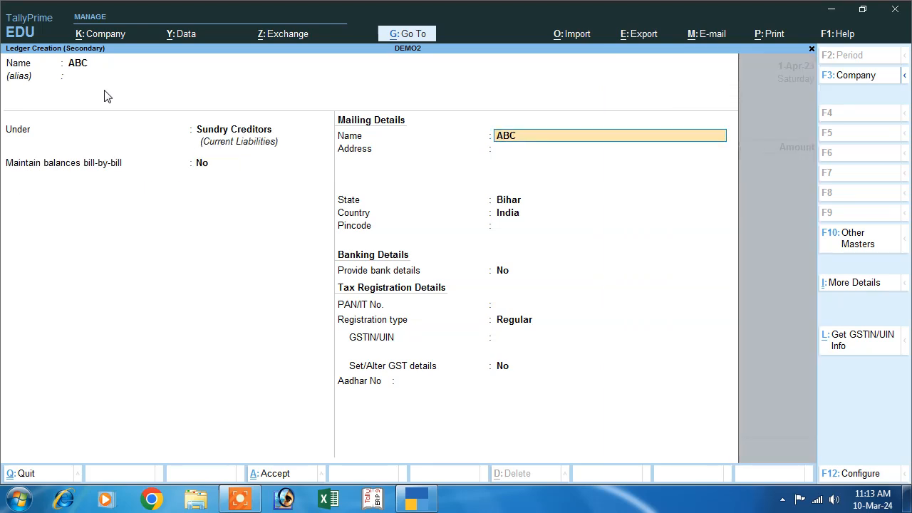
Step: Keep Regular GST registration, enter ABC's GSTIN, and save the ledger
key("Return")
key("Return")
key("Return")
key("Return")
key("Return")
key("Return")
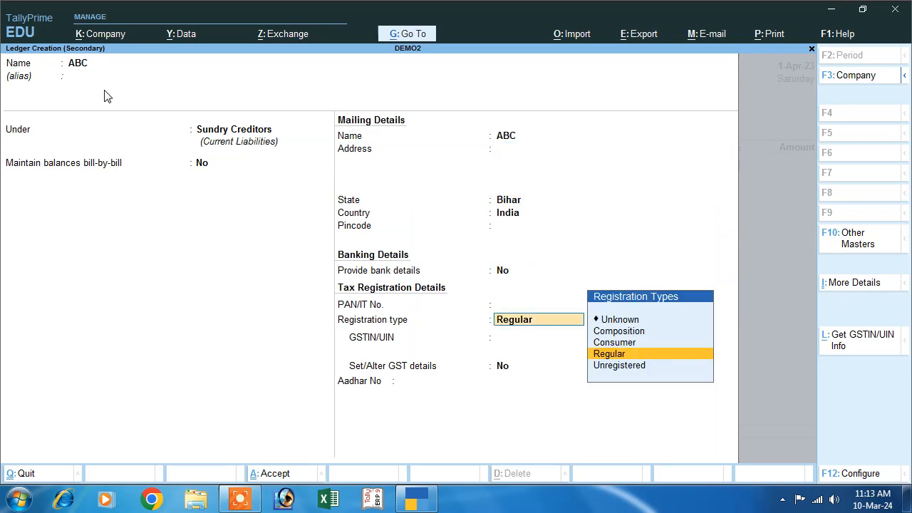
key("Return")
key("Return")
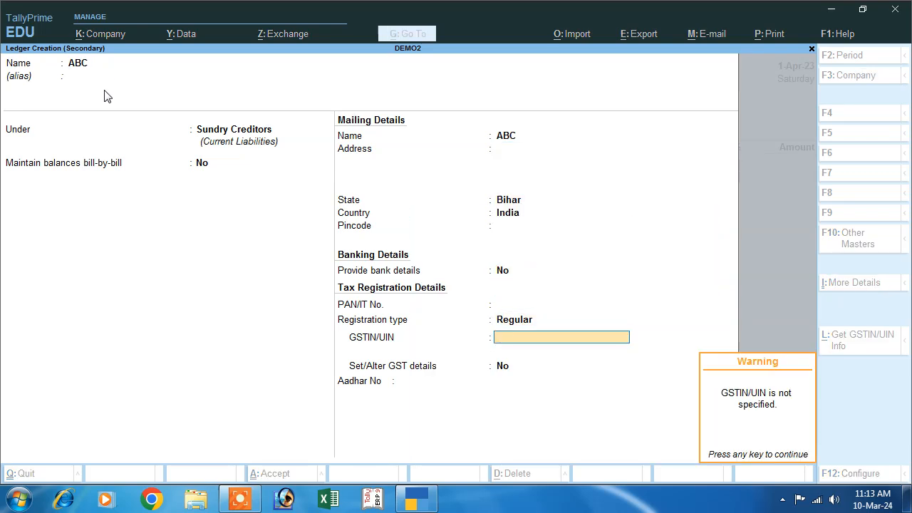
key("Return")
key("BackSpace")
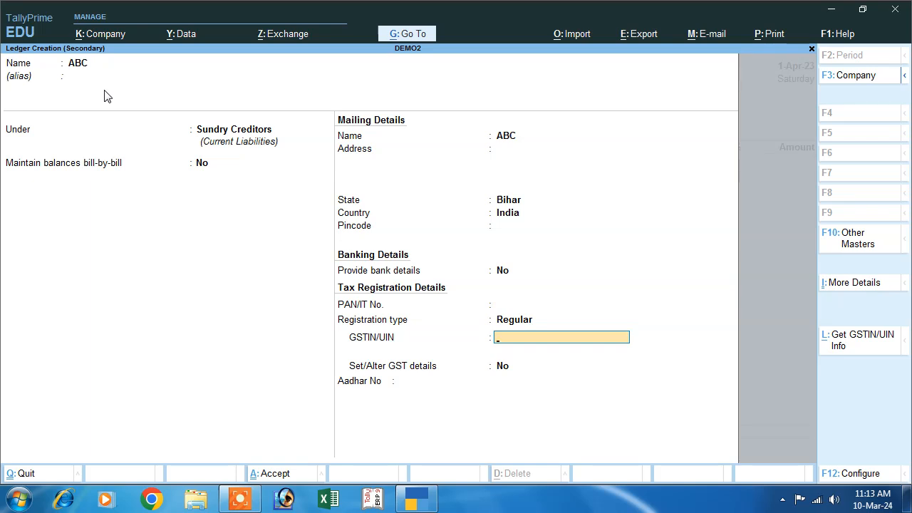
type("F54GDF65G4FD65G")
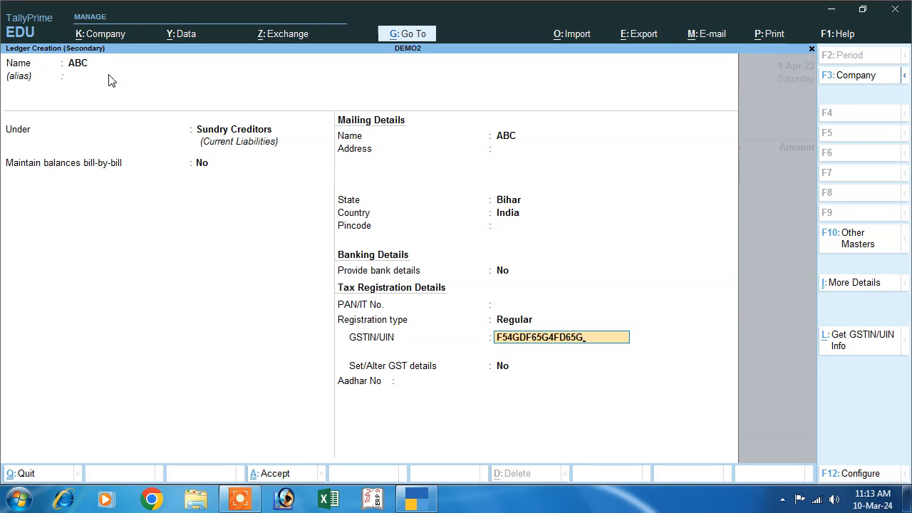
key("Return")
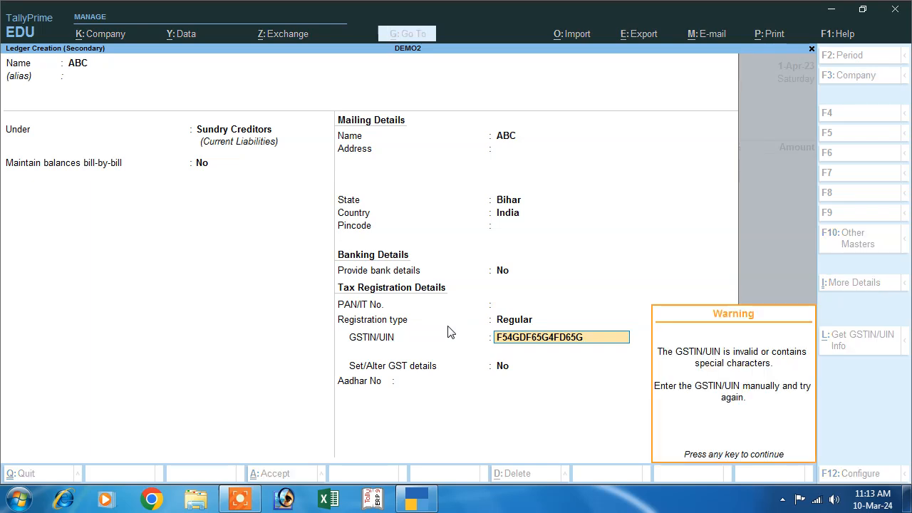
key("Return")
key("Return")
key("Return")
key("Return")
key("Return")
key("Return")
key("Return")
key("Return")
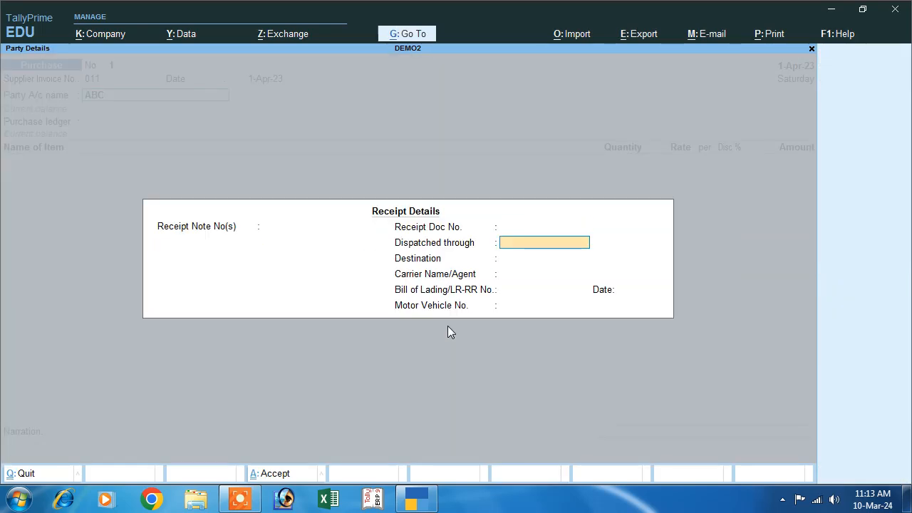
Step: Skip receipt and party details and create ledger PURCHASE under Purchase Accounts
key("Return")
key("Return")
key("Return")
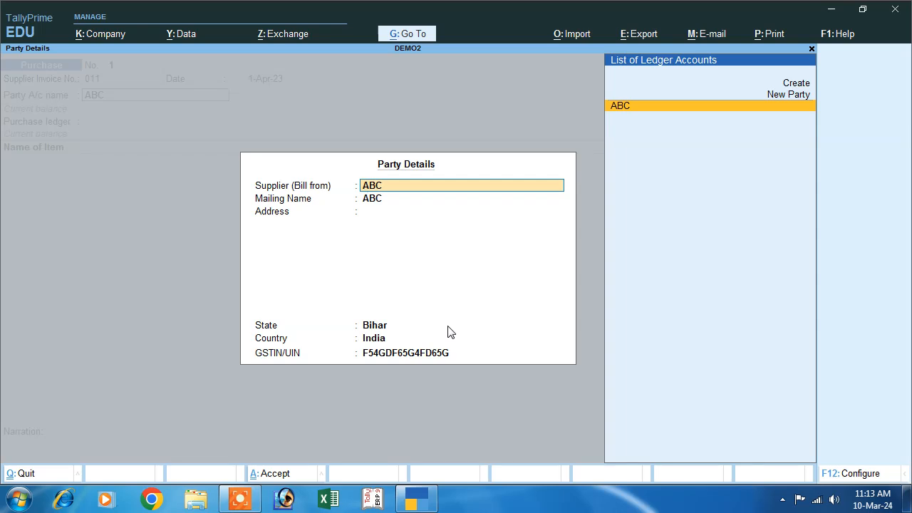
key("Return")
key("Return")
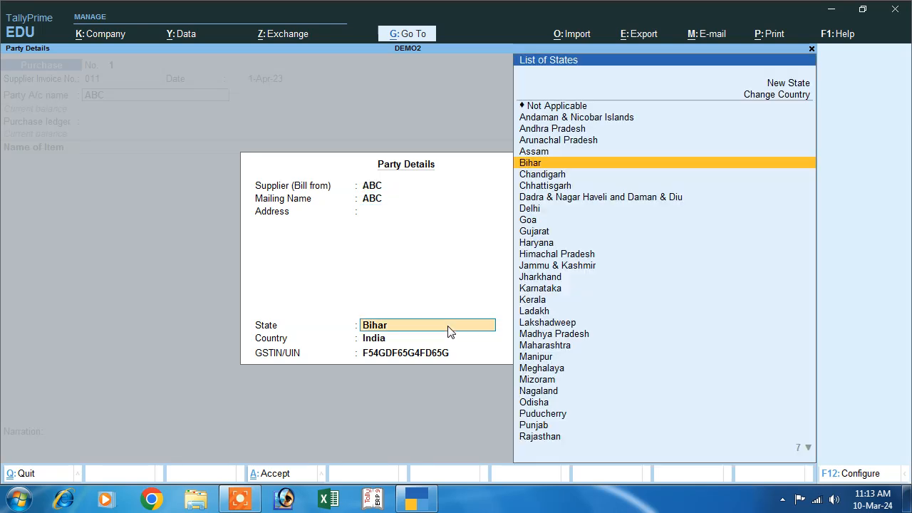
key("Return")
key("Return")
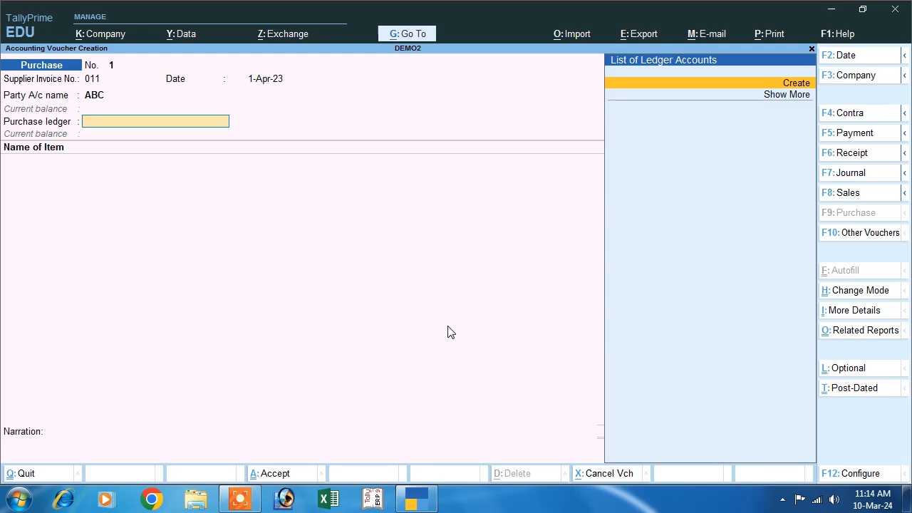
key("alt+c")
type("PURCHASE")
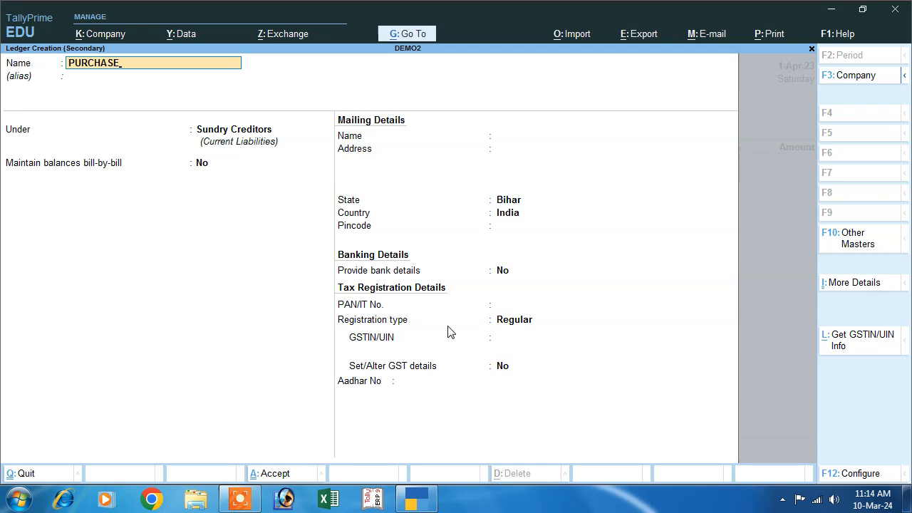
key("Return")
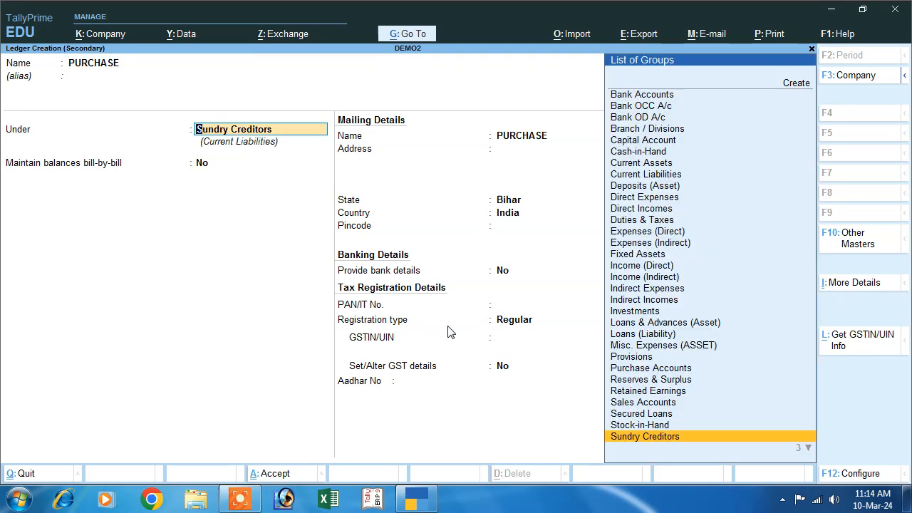
type("P")
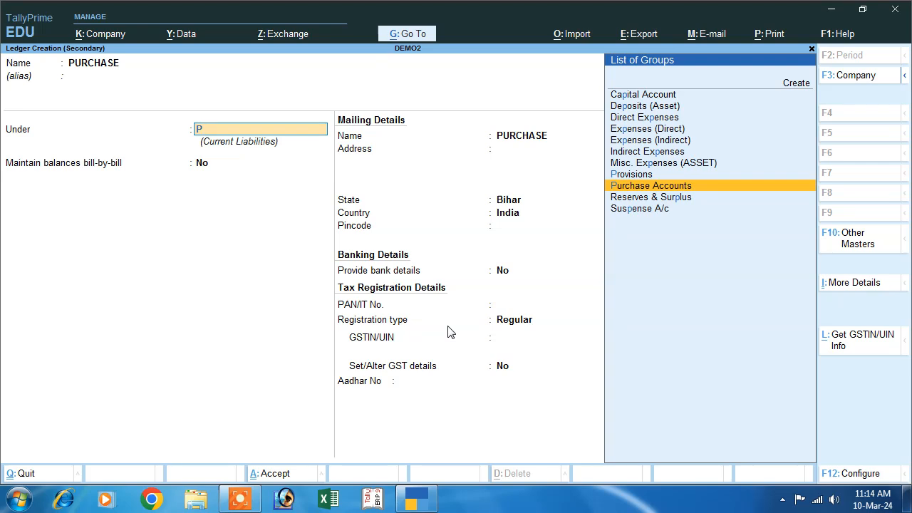
key("Return")
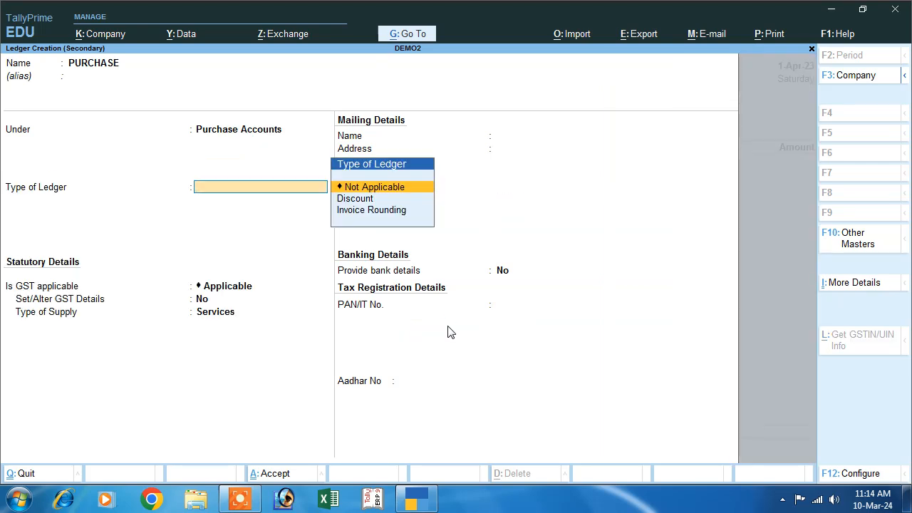
Step: Keep GST applicable on PURCHASE, set type of supply to Goods, and save it
key("Return")
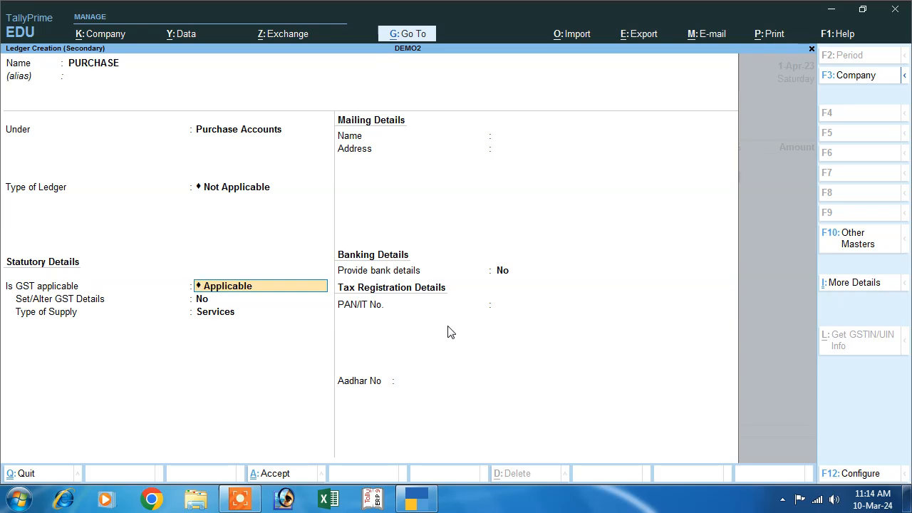
key("Return")
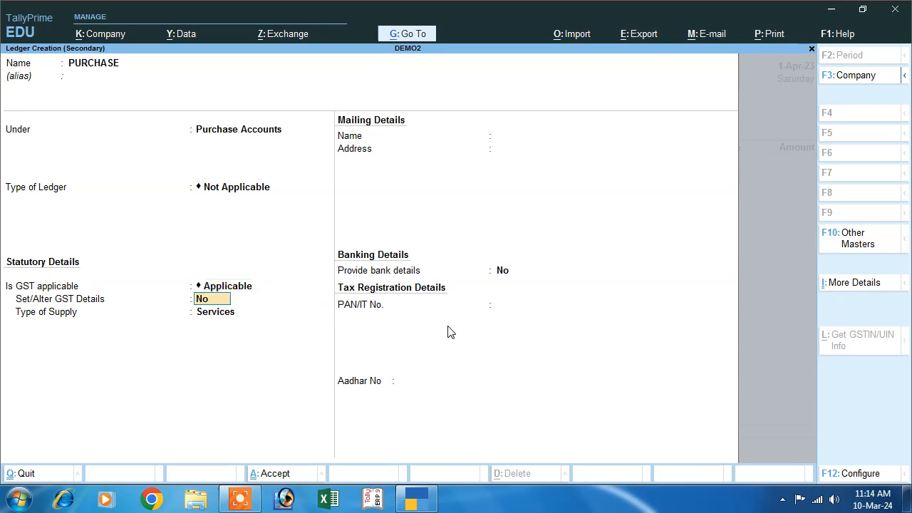
key("Return")
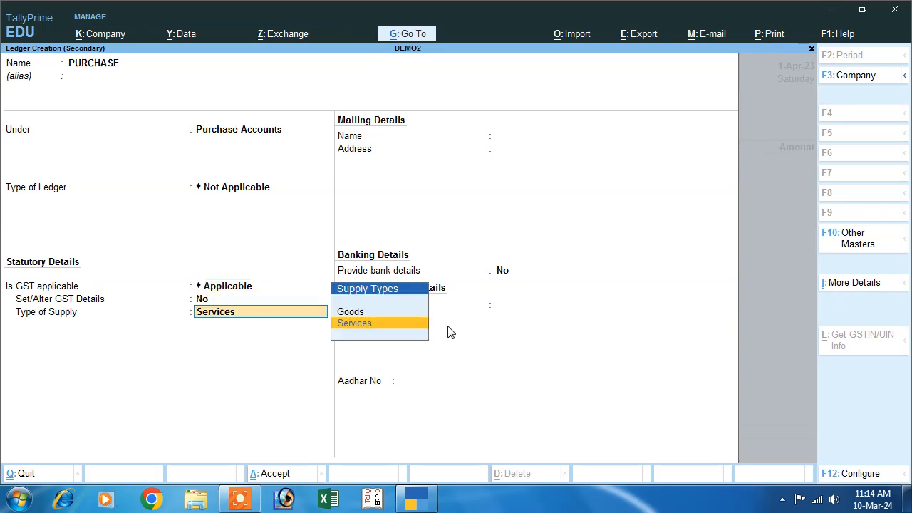
key("Up")
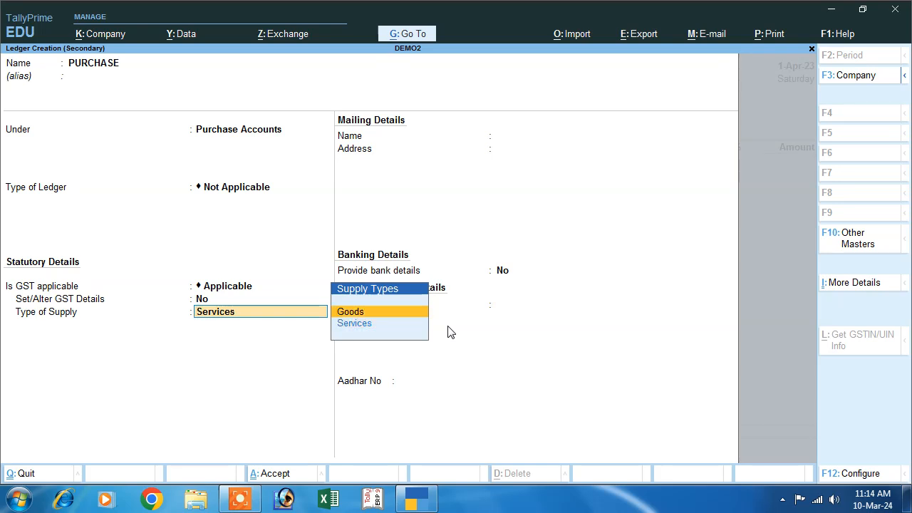
key("Return")
key("Return")
key("Return")
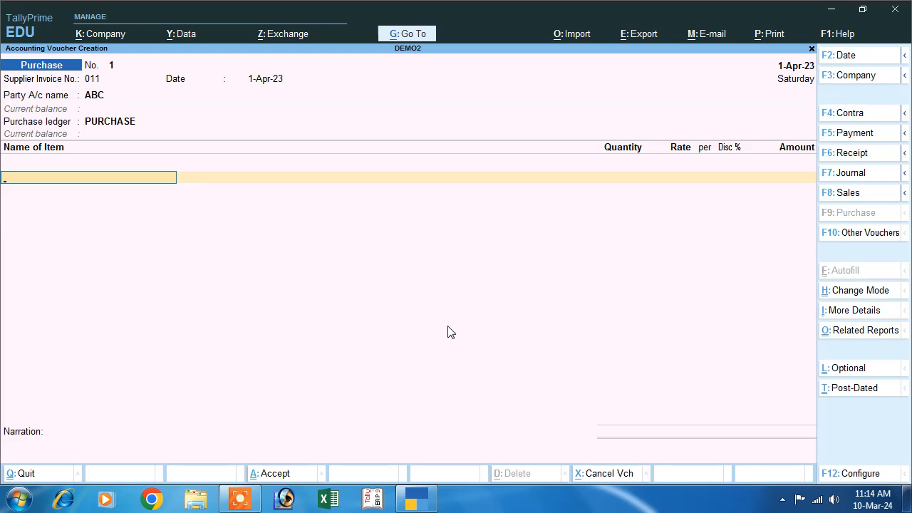
Step: Create stock item Mouse and start a new unit with symbol pcs
key("alt+c")
type("M")
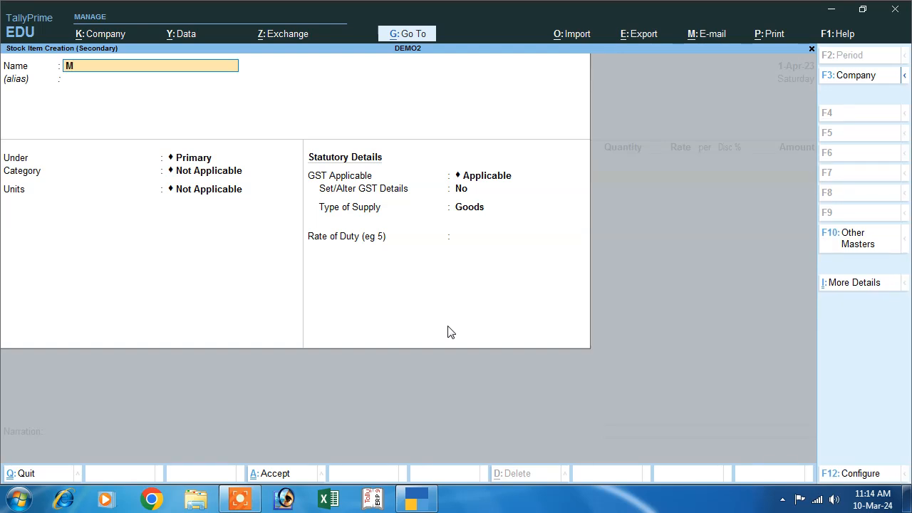
type("ouse")
key("Return")
key("Return")
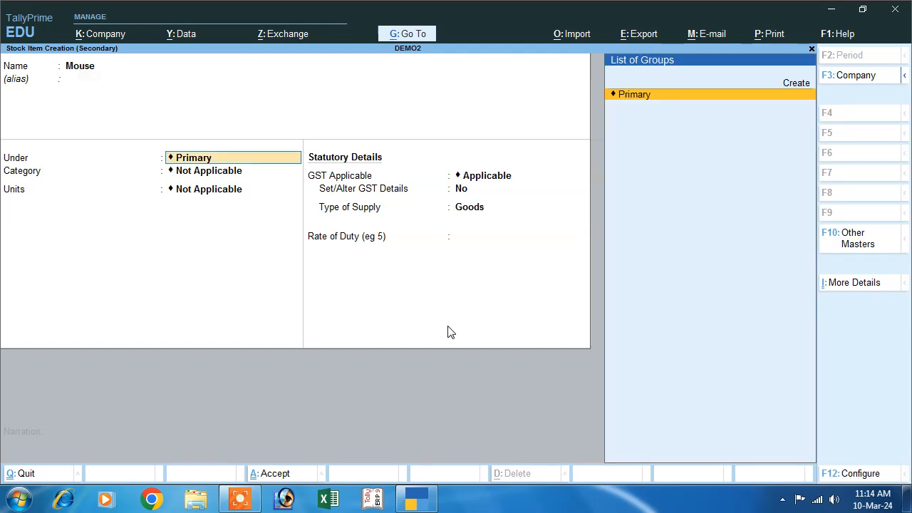
key("Return")
key("Return")
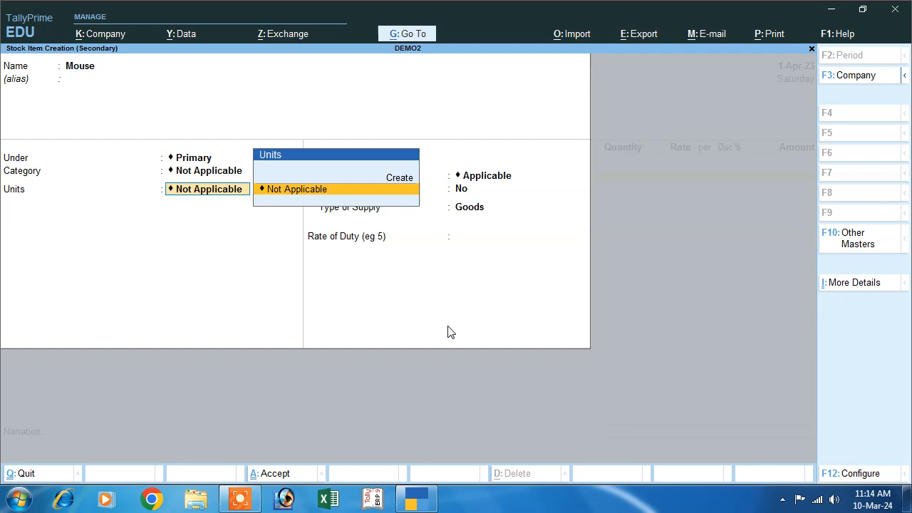
key("Up")
key("Return")
type("pcs")
key("Return")
Step: Give the unit formal name Pieces and UQC PCS-PIECES, save it, keeping GST Applicable
type("P")
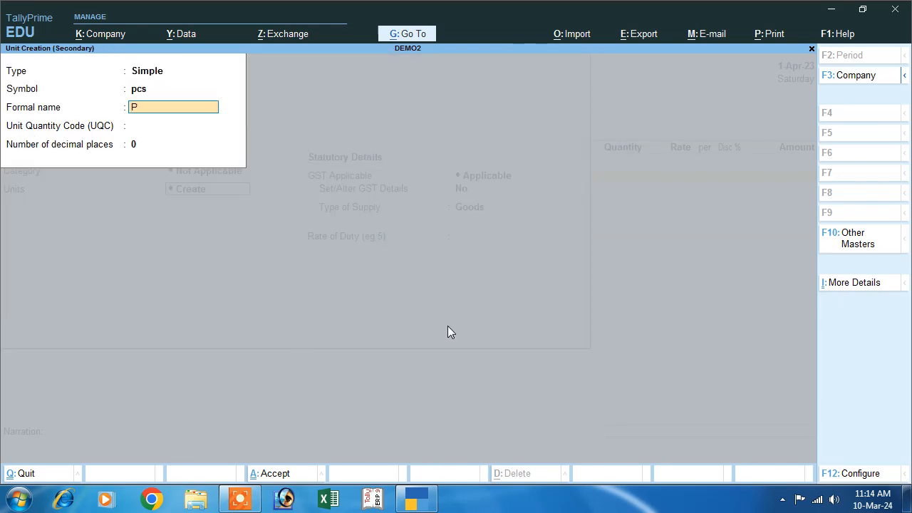
type("ieceas")
key("BackSpace")
key("BackSpace")
type("s")
key("Return")
type("pcs")
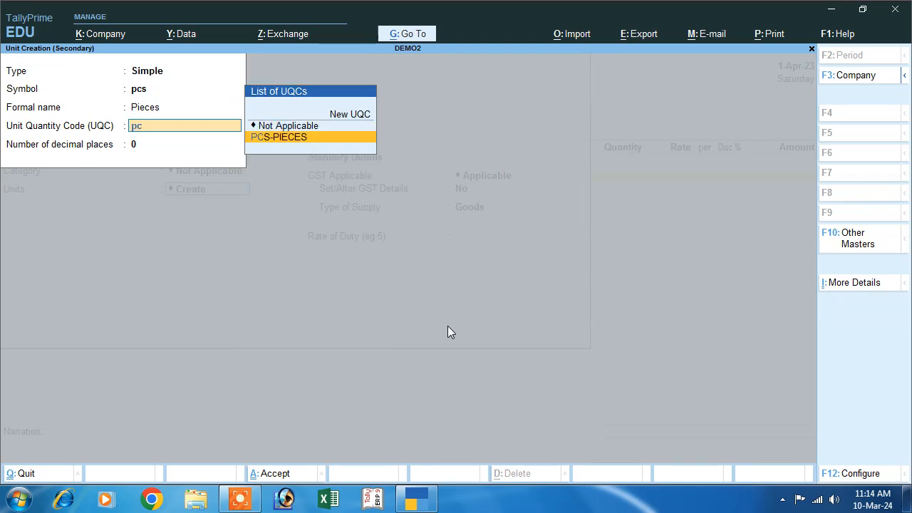
key("Return")
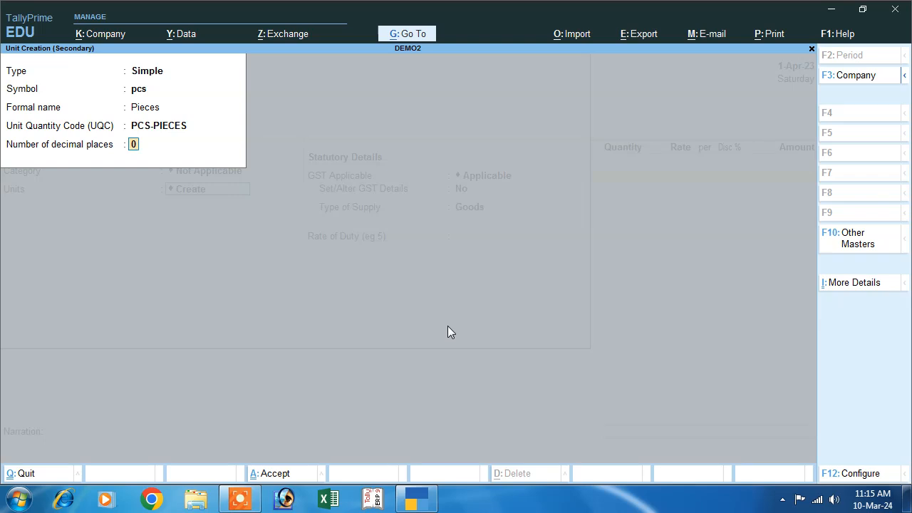
key("Return")
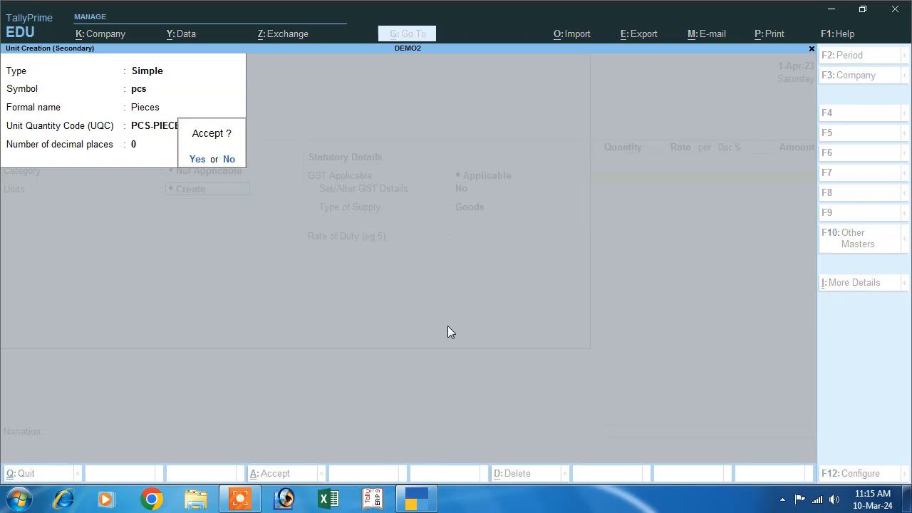
key("Return")
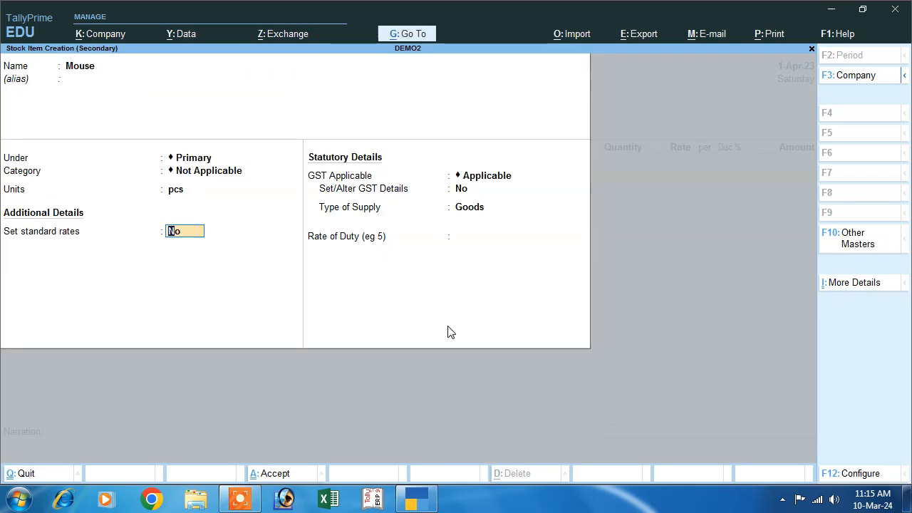
key("Return")
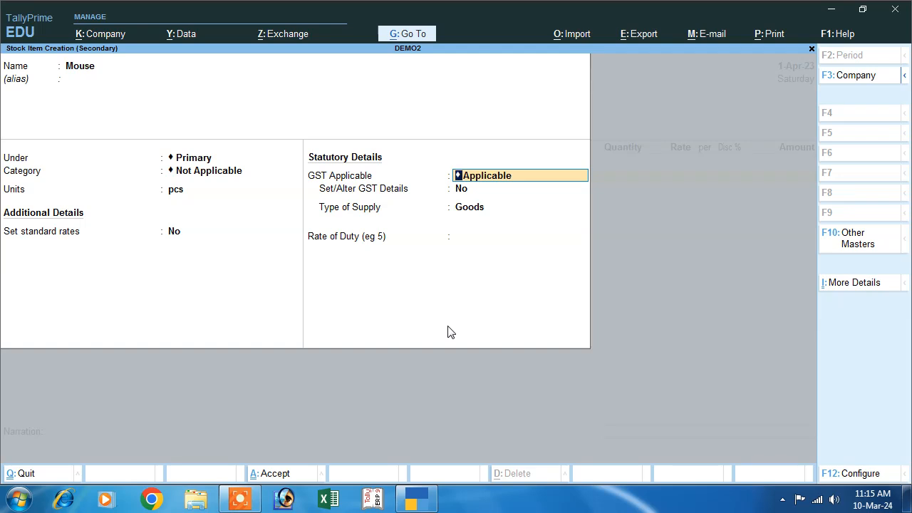
key("Return")
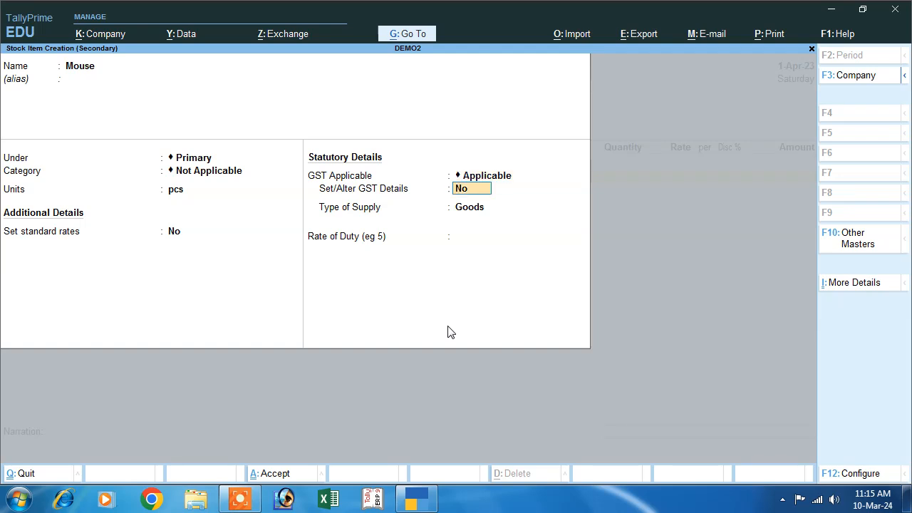
Step: Enable GST details for Mouse with description Goods and HSN/SAC 85965
type("y")
key("Return")
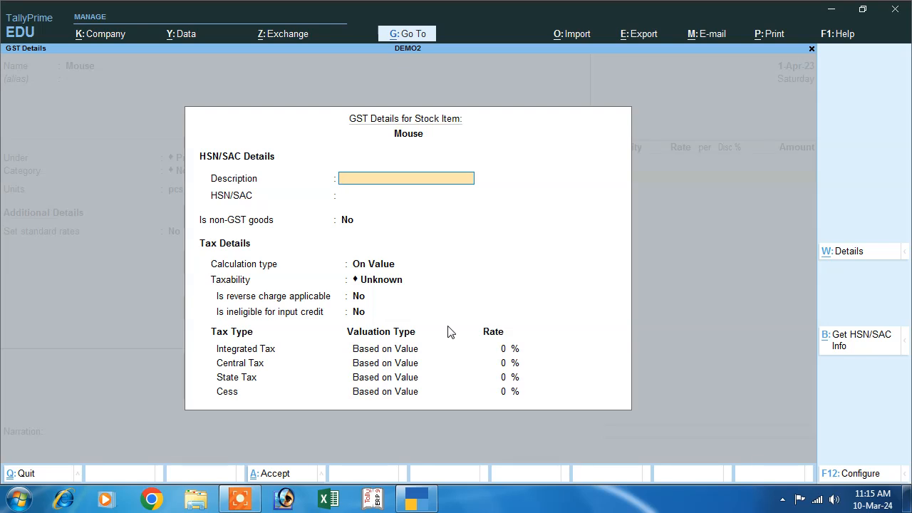
type("Goods")
key("Return")
type("85965")
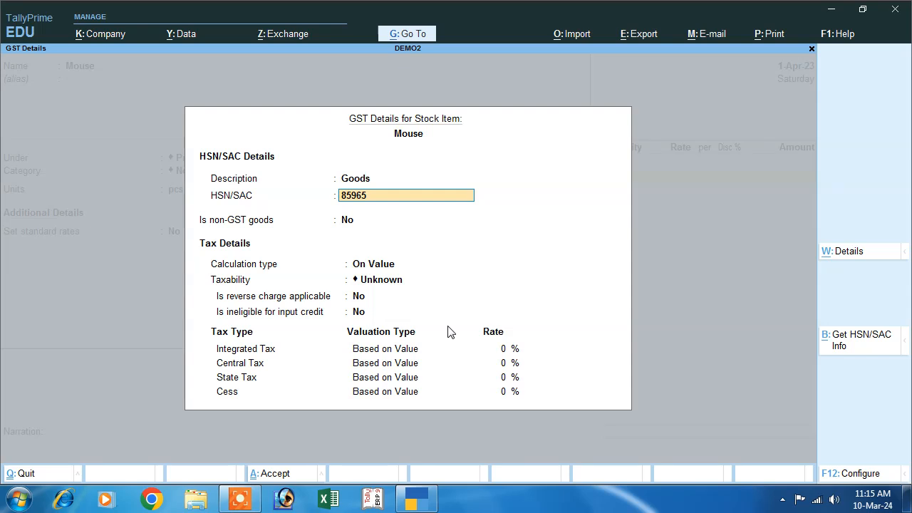
key("Return")
key("Return")
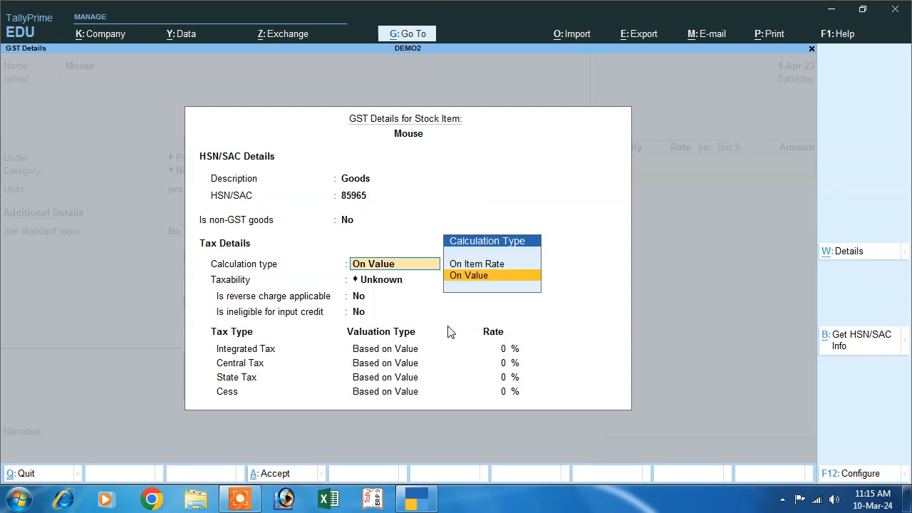
Step: Make Mouse taxable at 18% integrated tax, with 9% central and 9% state tax
key("Return")
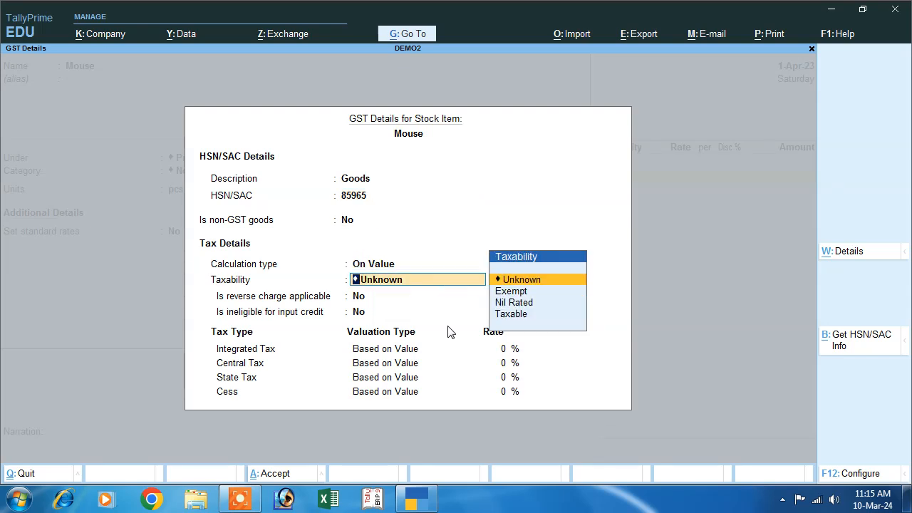
key("Down")
key("Down")
key("Down")
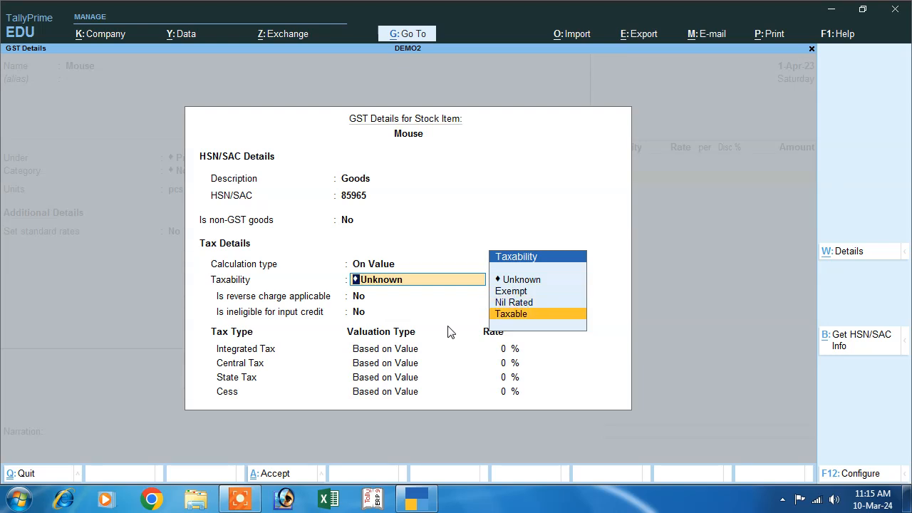
key("Return")
key("Return")
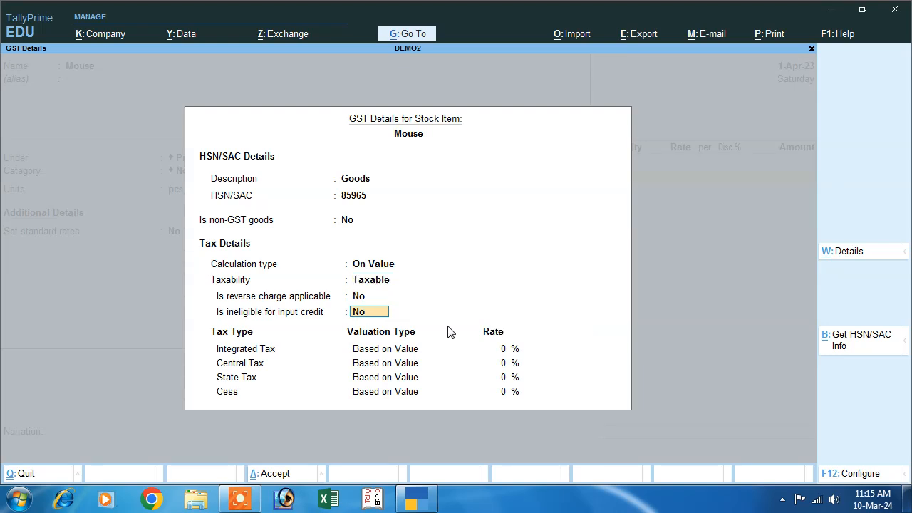
key("Return")
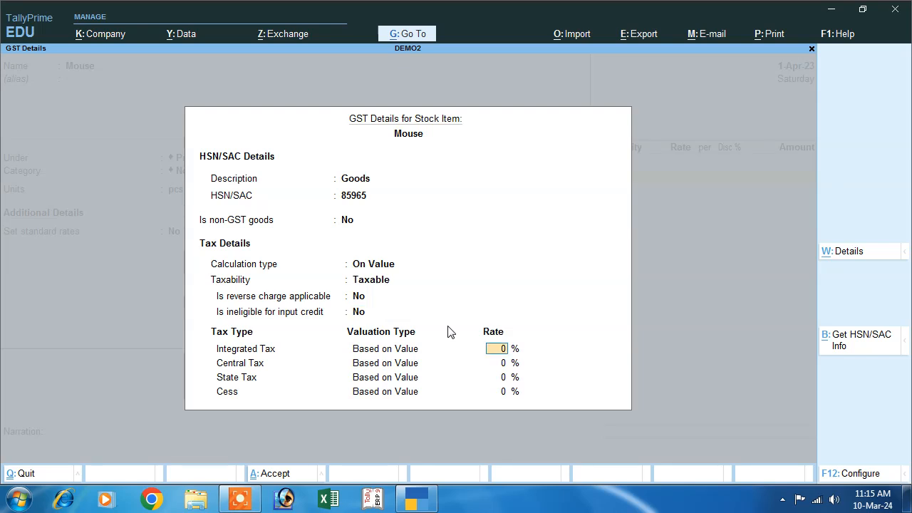
type("18")
key("Return")
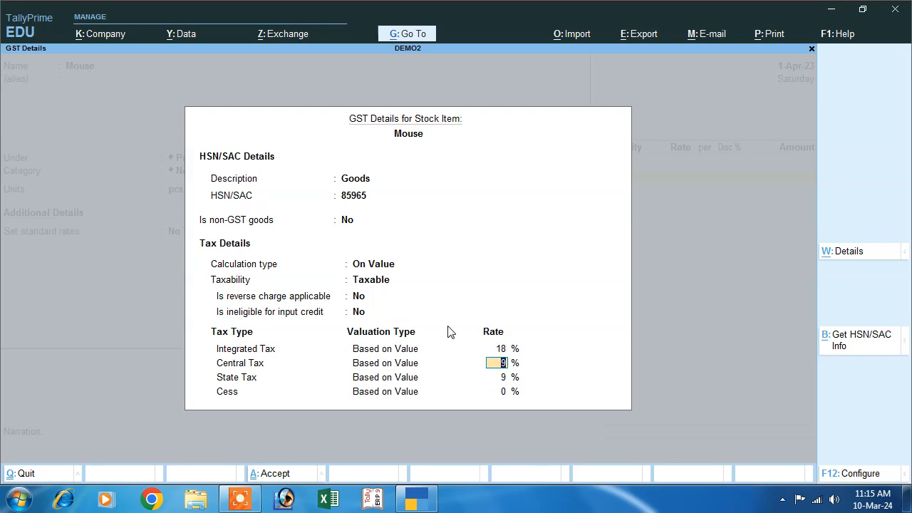
key("Return")
key("Return")
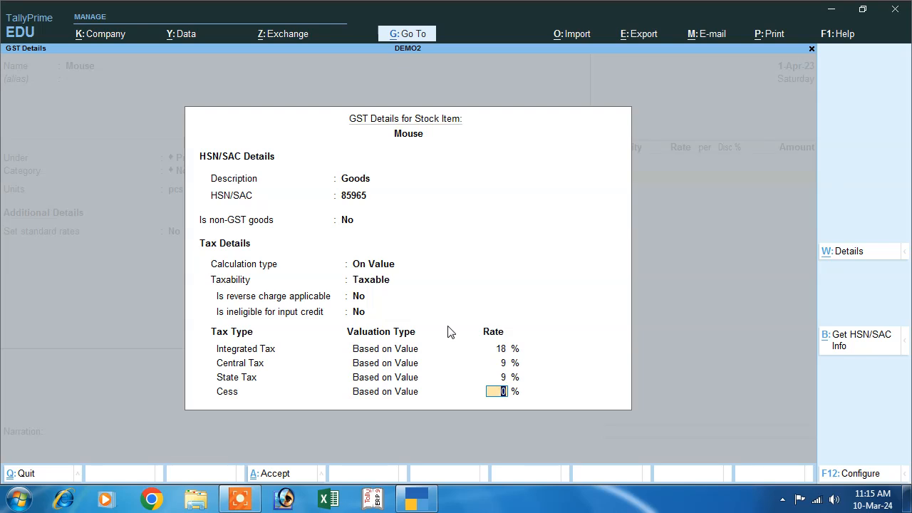
key("Return")
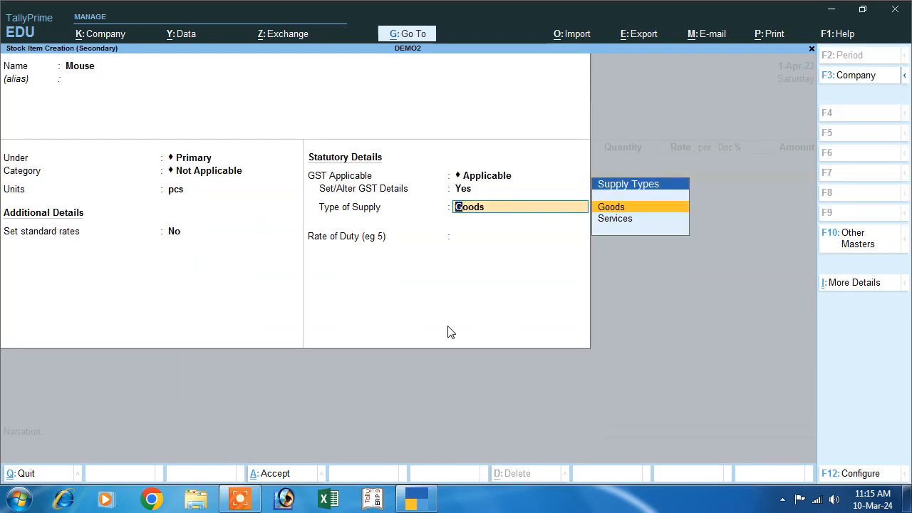
key("Return")
key("Return")
Step: Save the Mouse item and enter 100 pcs at 150.00 less 5% discount, totalling 14,250.00
key("y")
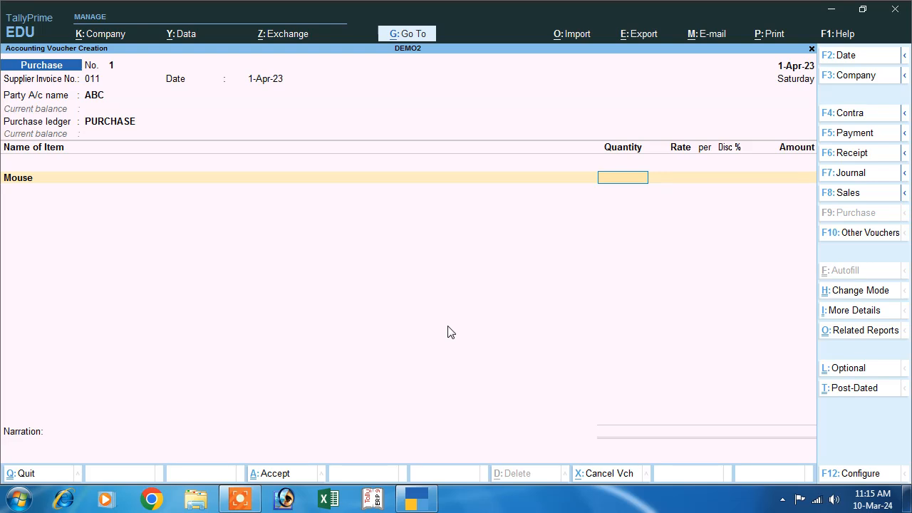
type("100")
key("Return")
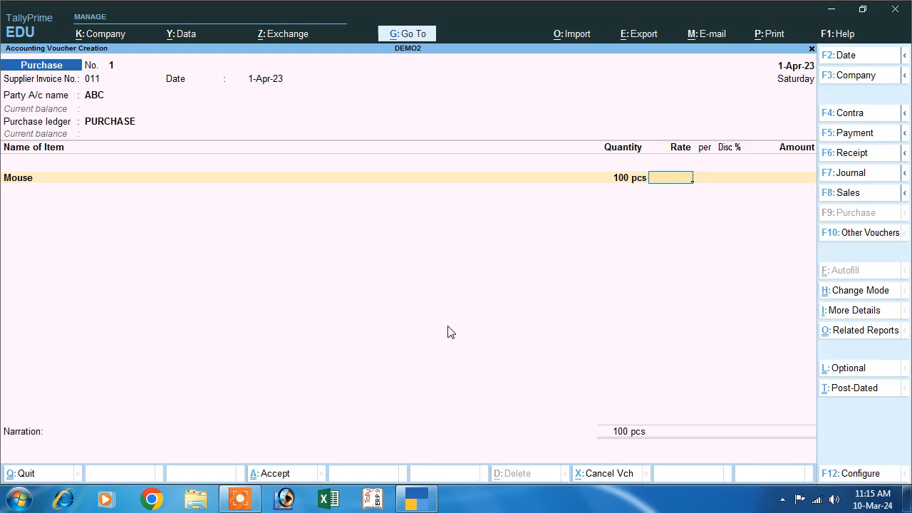
type("150")
key("Return")
key("Return")
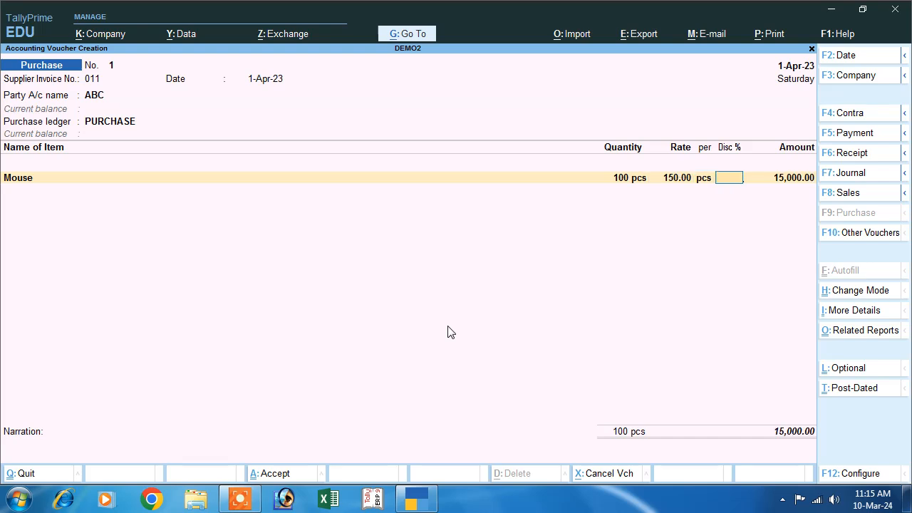
type("5")
key("Return")
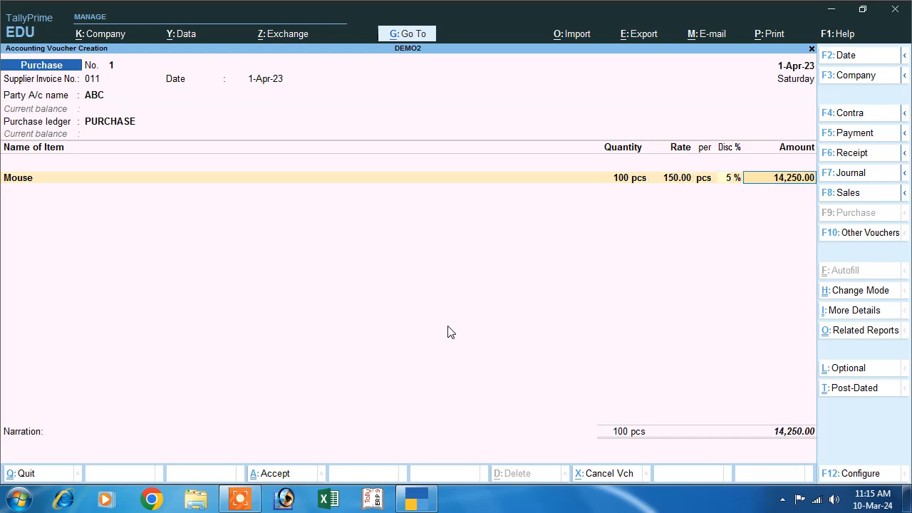
key("Return")
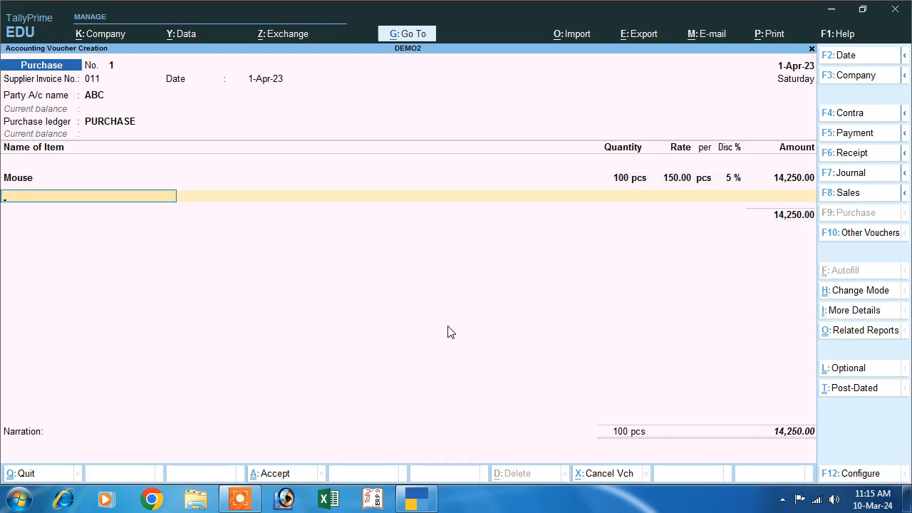
key("Return")
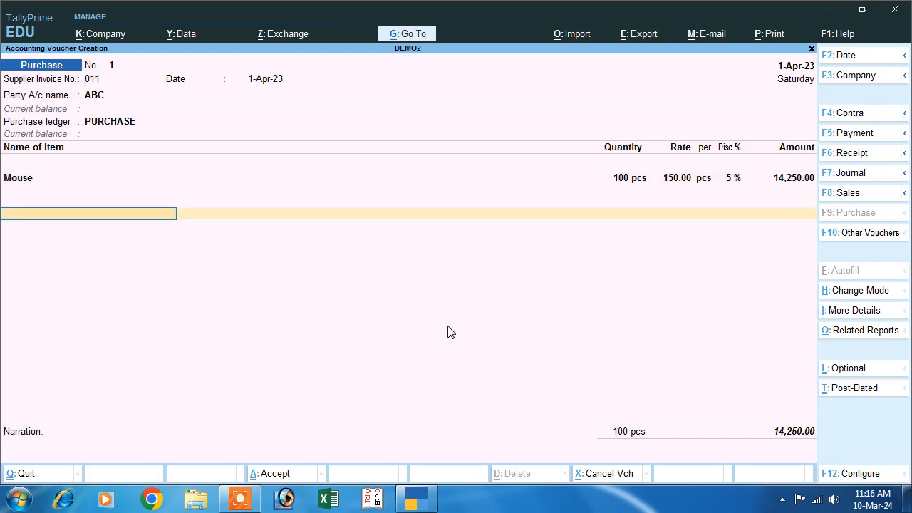
Step: Create a new ledger named Cgst under Duties & Taxes
key("alt+c")
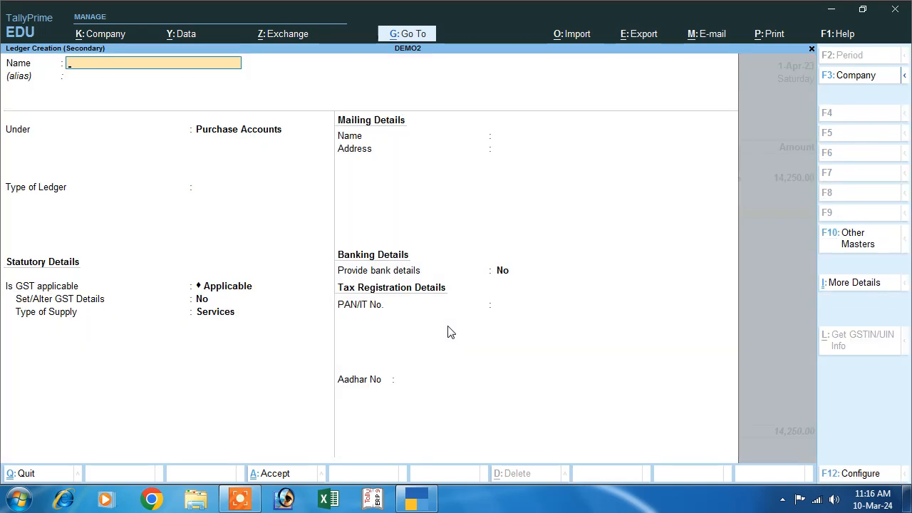
type("Cgst")
key("Return")
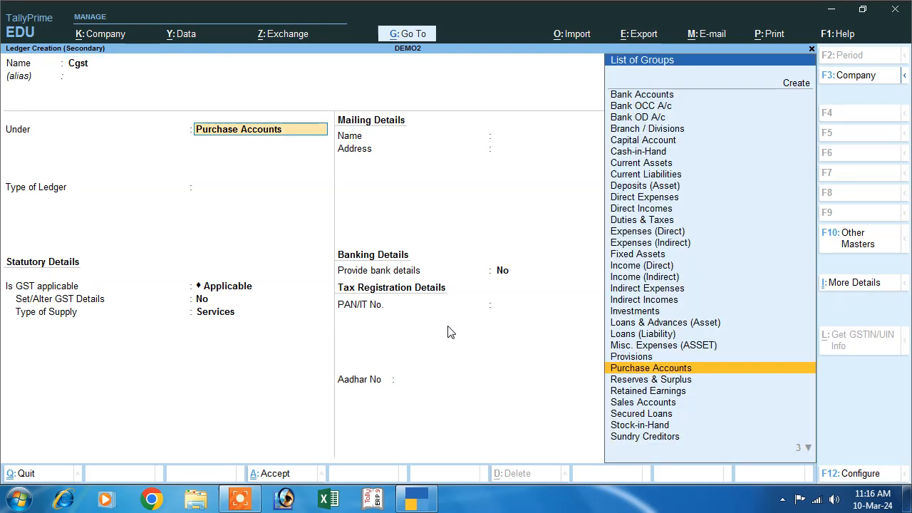
type("D")
key("Down")
key("Down")
key("Down")
key("Up")
key("Down")
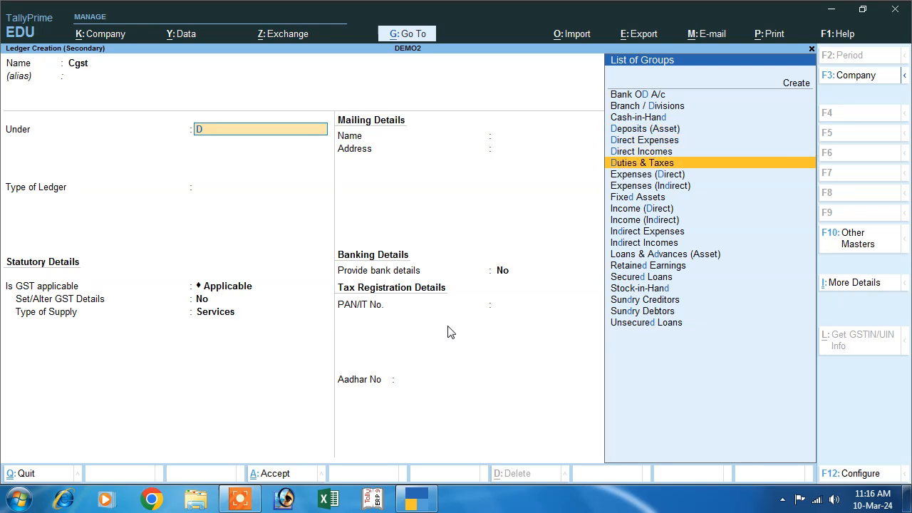
key("Return")
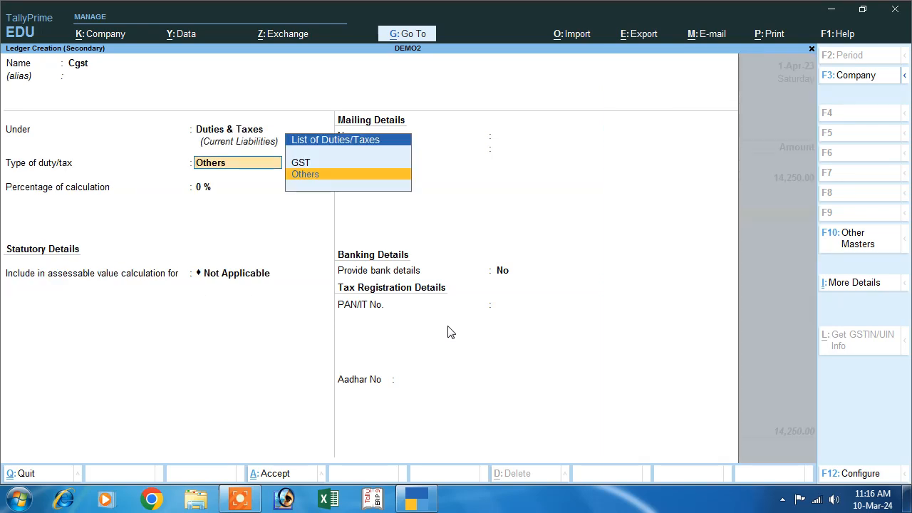
Step: Make Cgst a GST Central Tax duty at 9%, save it, and move to a new row
key("Up")
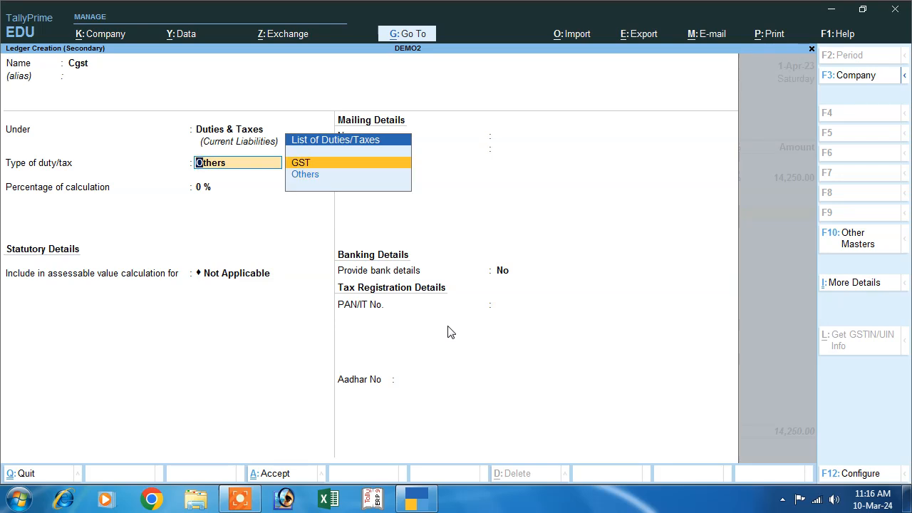
key("Return")
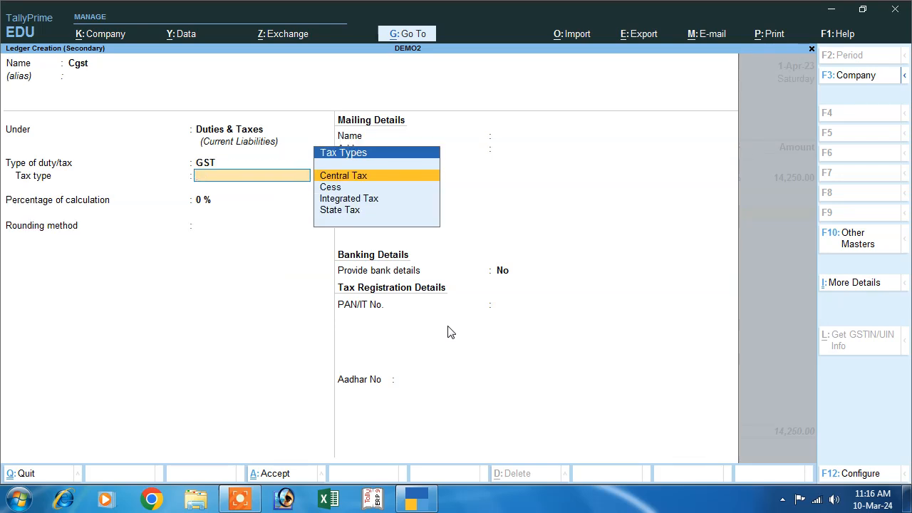
key("Return")
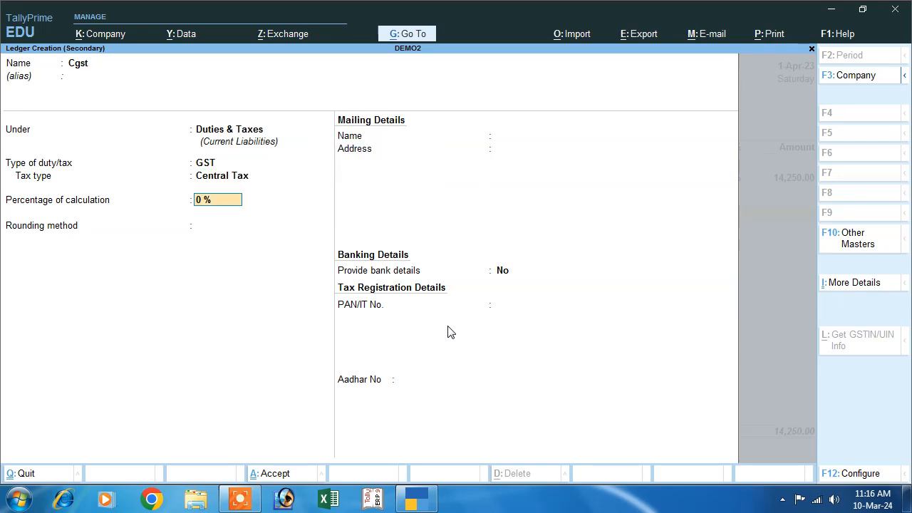
type("9")
key("Return")
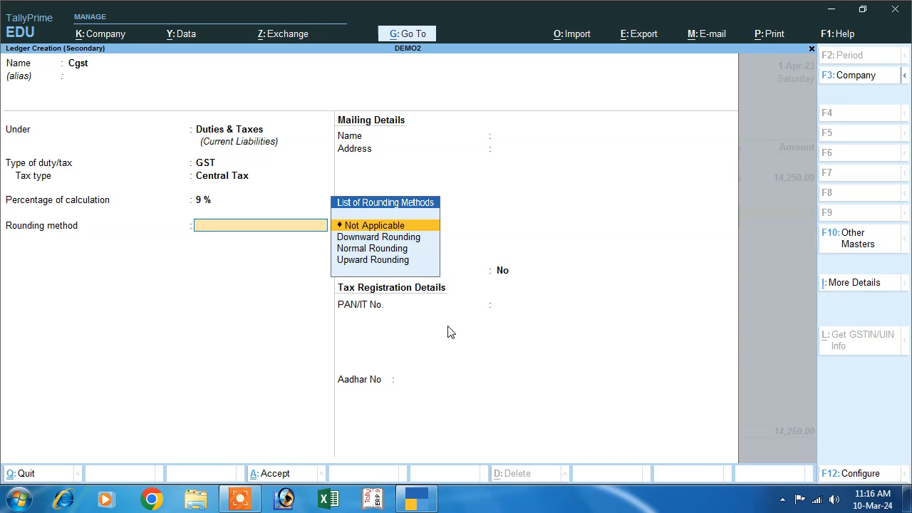
key("Return")
key("Return")
key("Return")
key("Return")
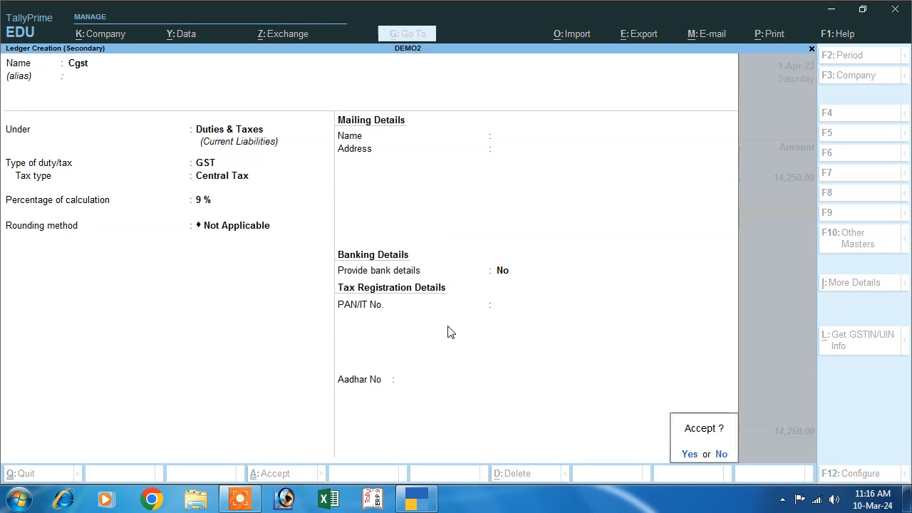
key("Return")
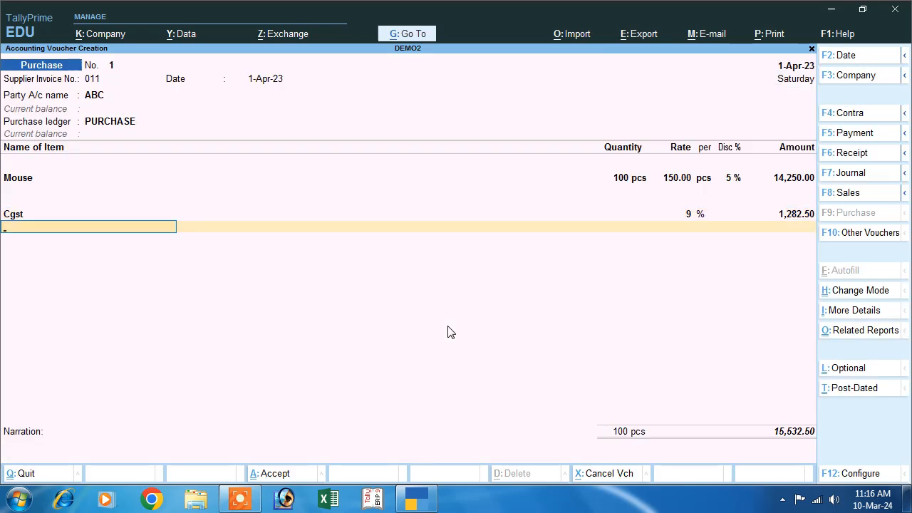
Step: Create a new ledger named Sgst under Duties & Taxes
key("alt+c")
type("Sgst")
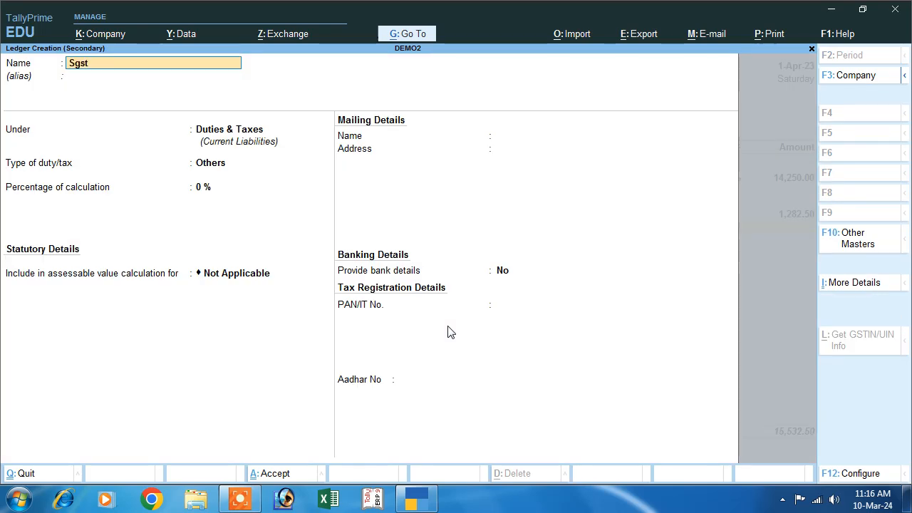
key("Return")
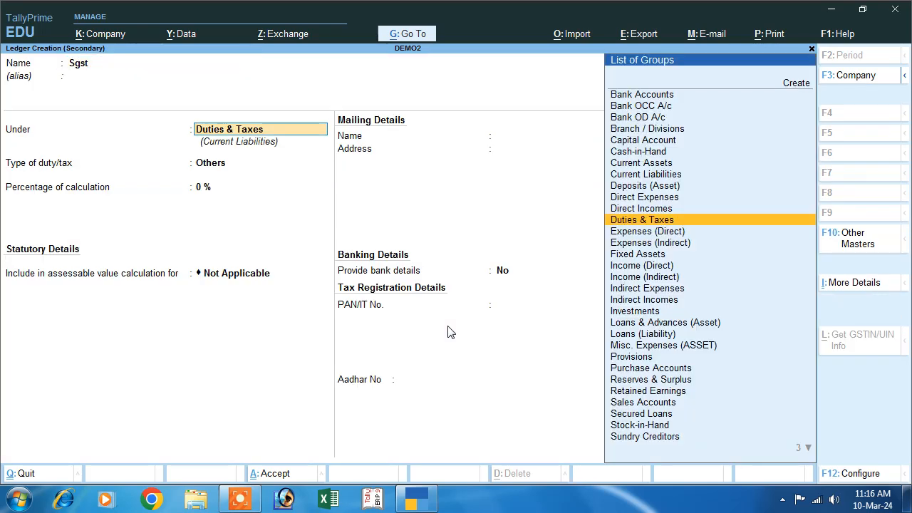
key("Return")
Step: Make Sgst a GST State Tax duty at 9% and finish the voucher's item rows
key("Up")
key("Return")
key("Down")
key("Down")
key("Down")
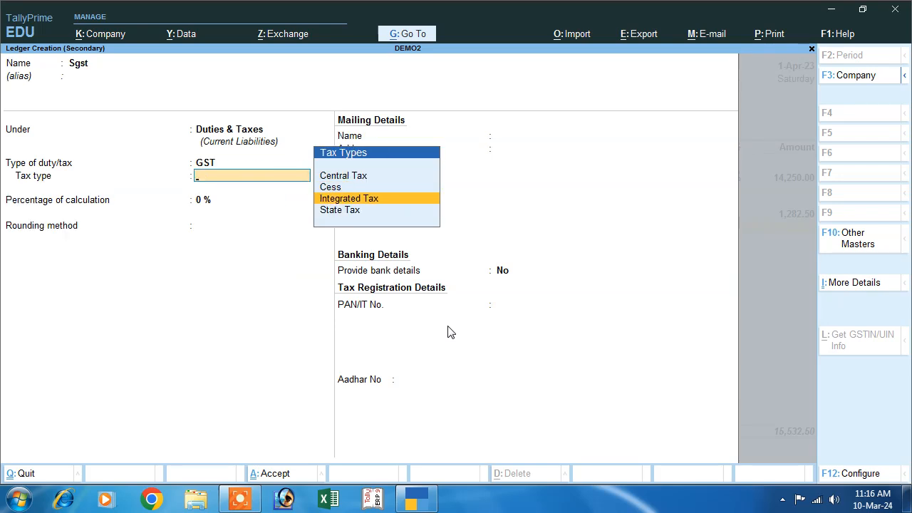
key("Return")
type("9")
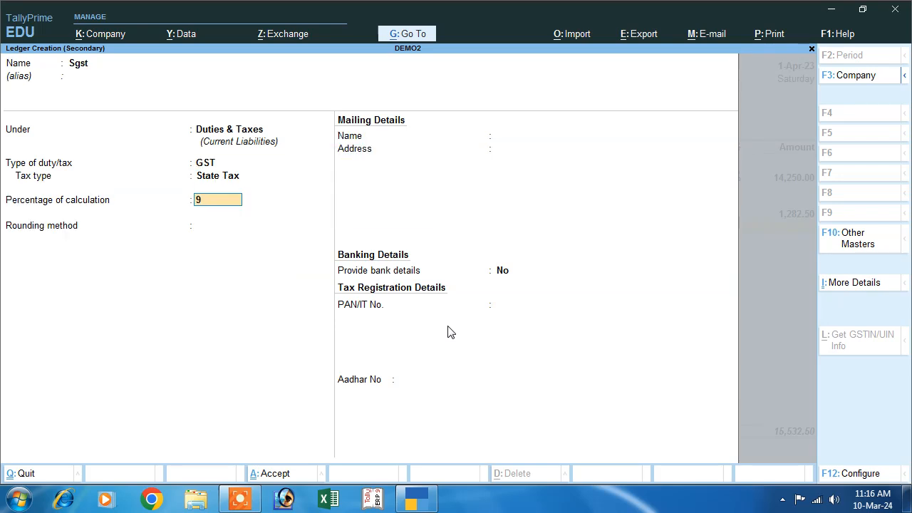
key("Return")
key("Return")
key("Return")
key("Return")
key("Return")
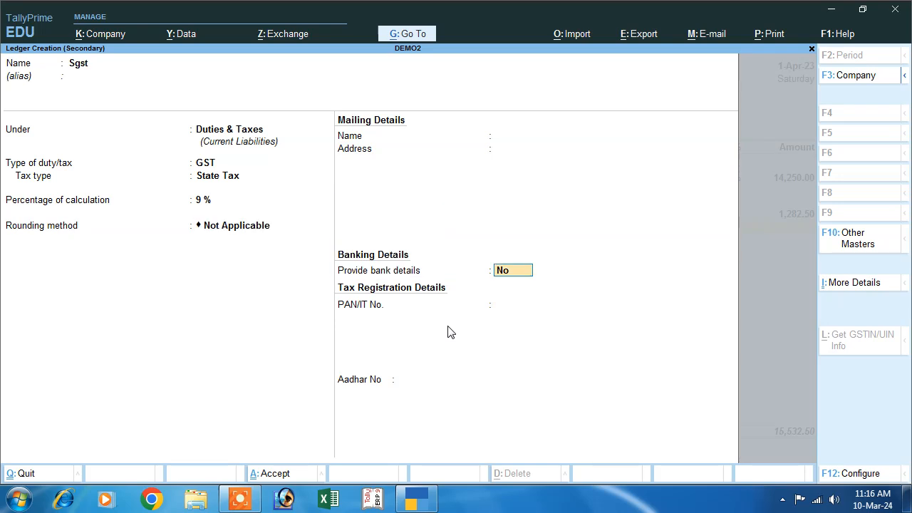
key("Return")
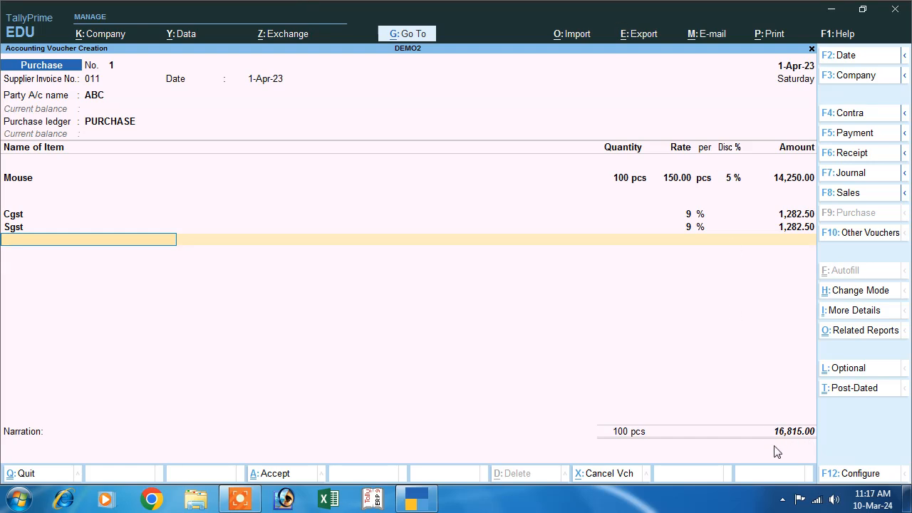
key("Return")
key("Return")
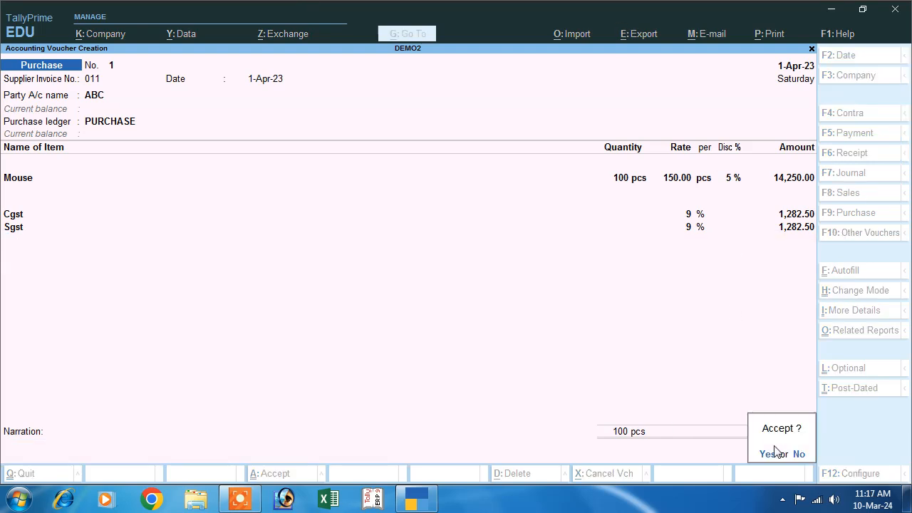
Step: Accept the 16,815.00 purchase voucher and switch to a new Sales voucher
left_click(775, 450)
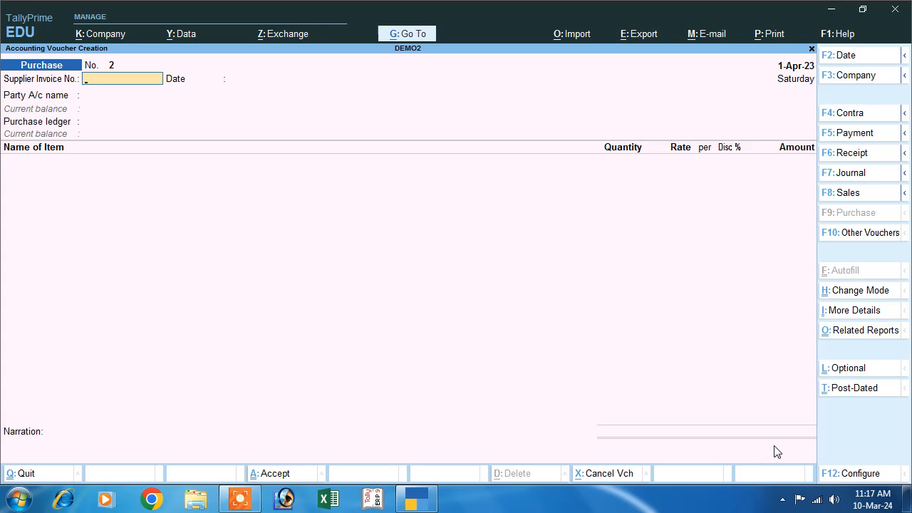
left_click(830, 196)
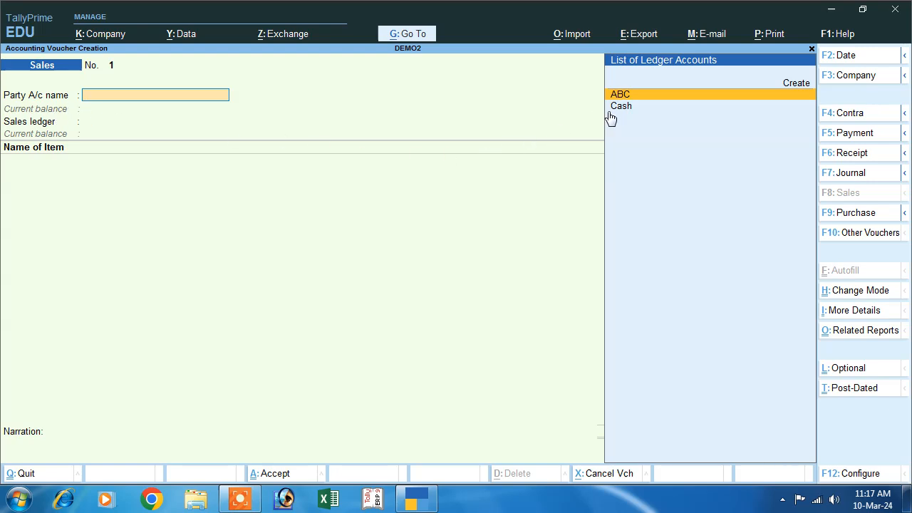
Step: Create a customer ledger under Sundry Debtors without bill-by-bill tracking
left_click(799, 84)
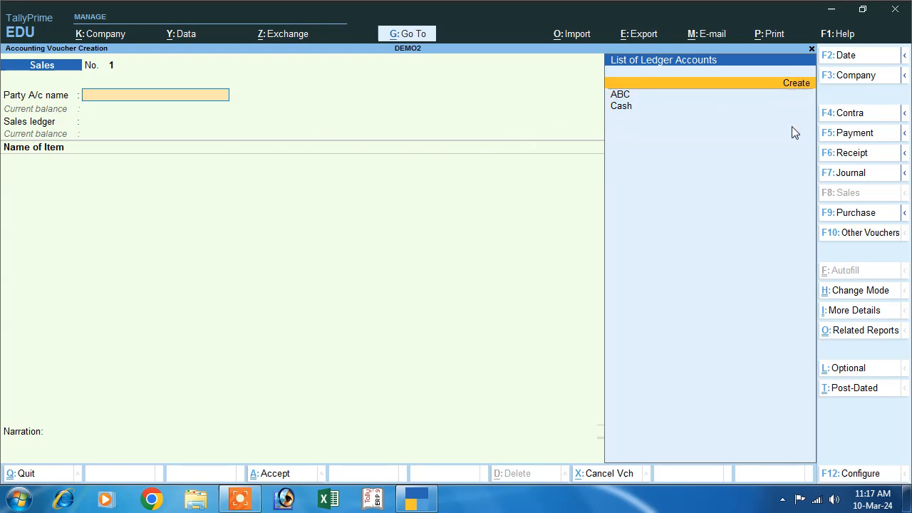
type("Anil")
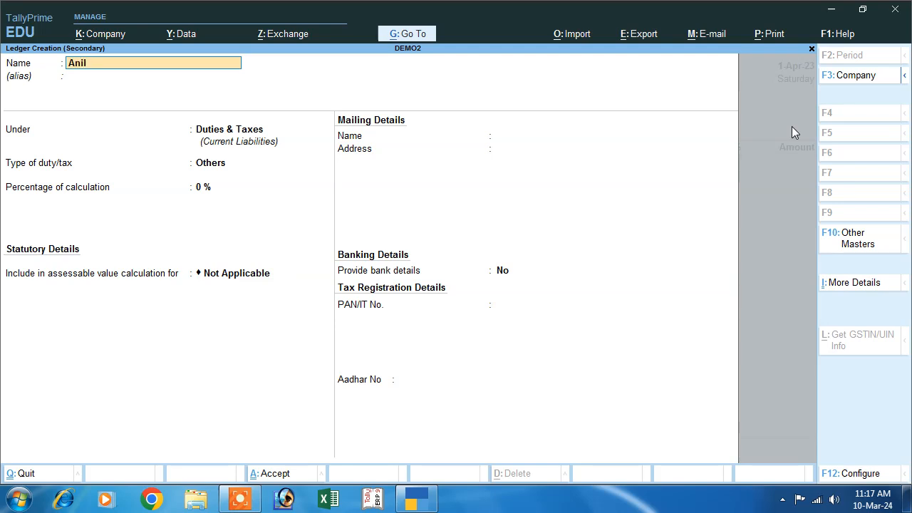
key("Return")
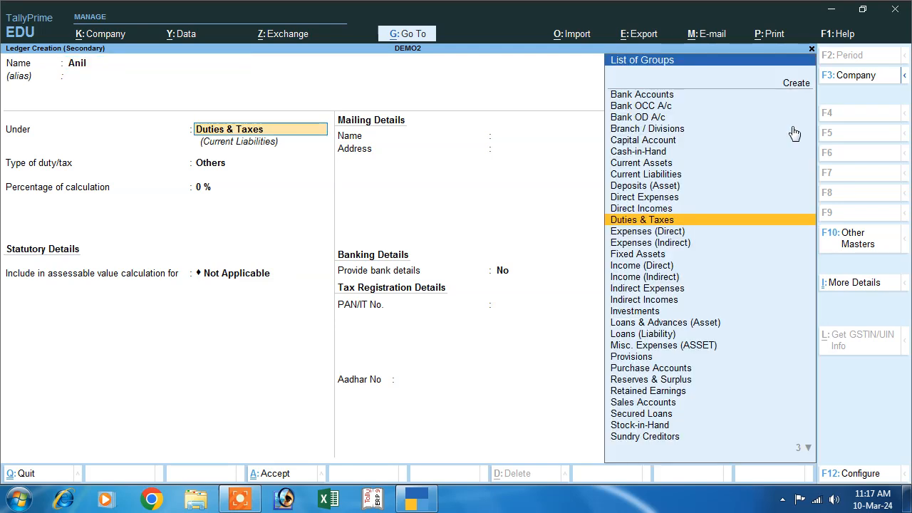
type("S")
key("Down")
key("Down")
key("Down")
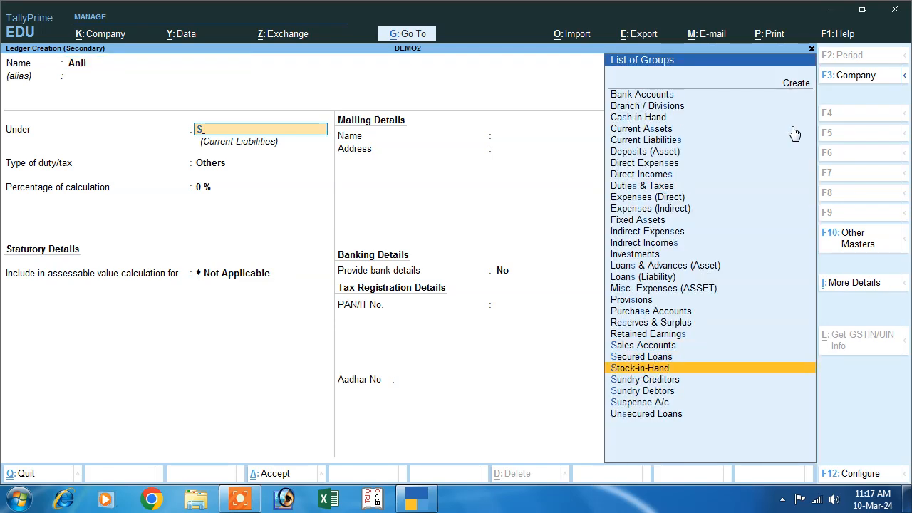
key("Down")
key("Return")
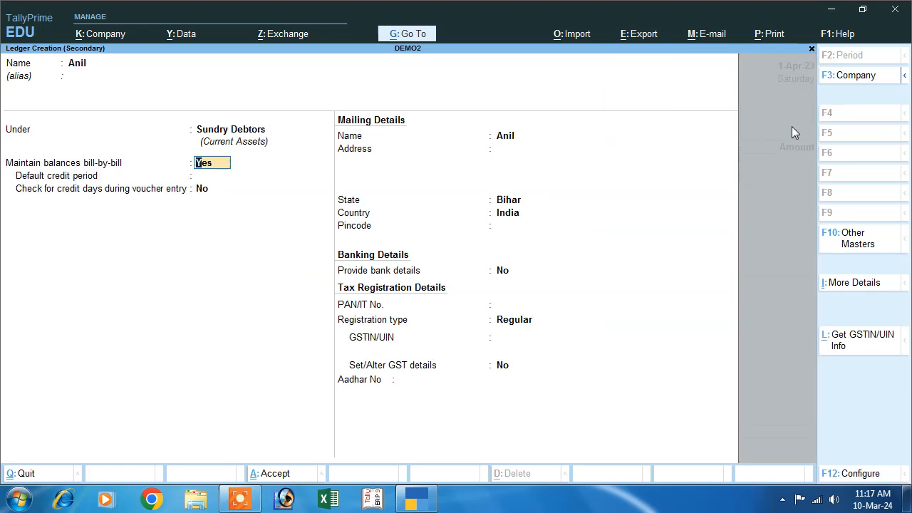
type("N")
key("Return")
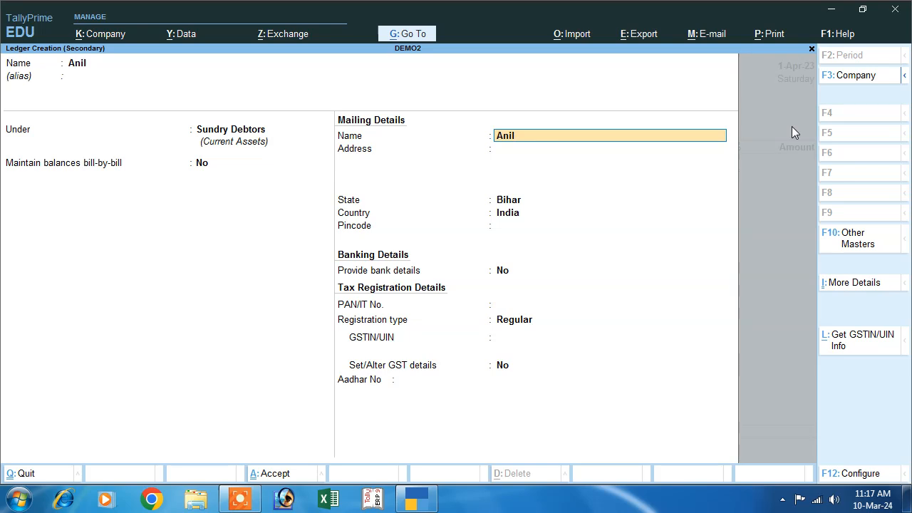
Step: Register the customer as Unregistered in Bihar and save it as the party
key("Return")
key("Return")
key("Return")
key("Return")
key("Return")
key("Return")
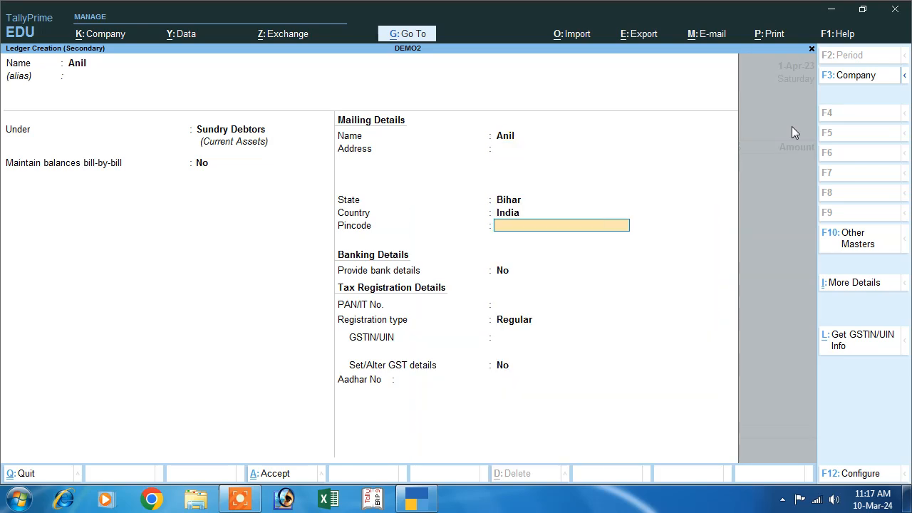
key("Return")
key("Return")
key("BackSpace")
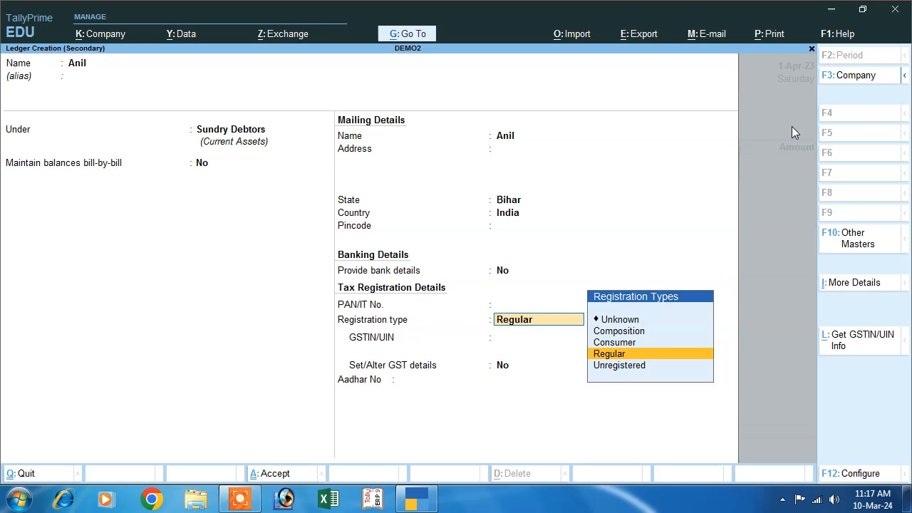
key("Up")
key("Down")
key("Down")
key("Return")
key("Return")
key("Return")
key("Return")
key("Return")
key("Return")
key("Return")
key("Return")
key("Return")
key("Return")
key("Return")
key("Return")
key("Return")
key("Return")
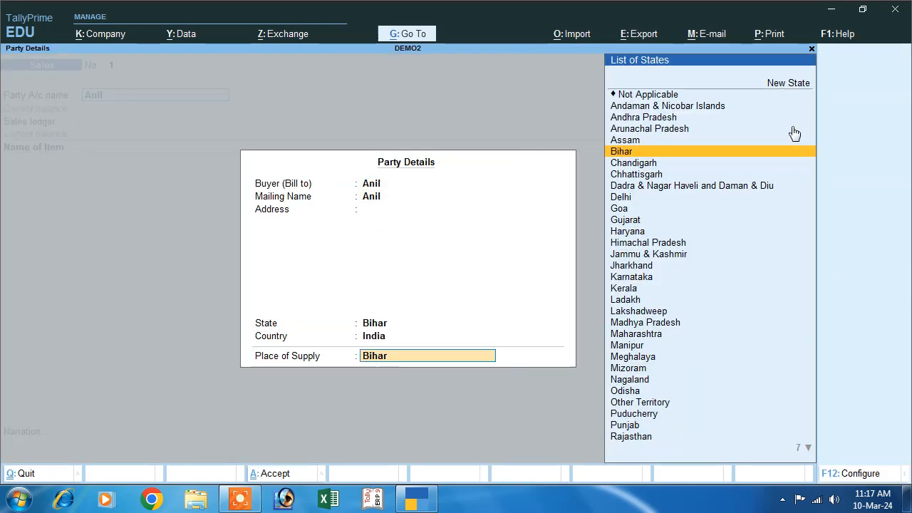
key("Return")
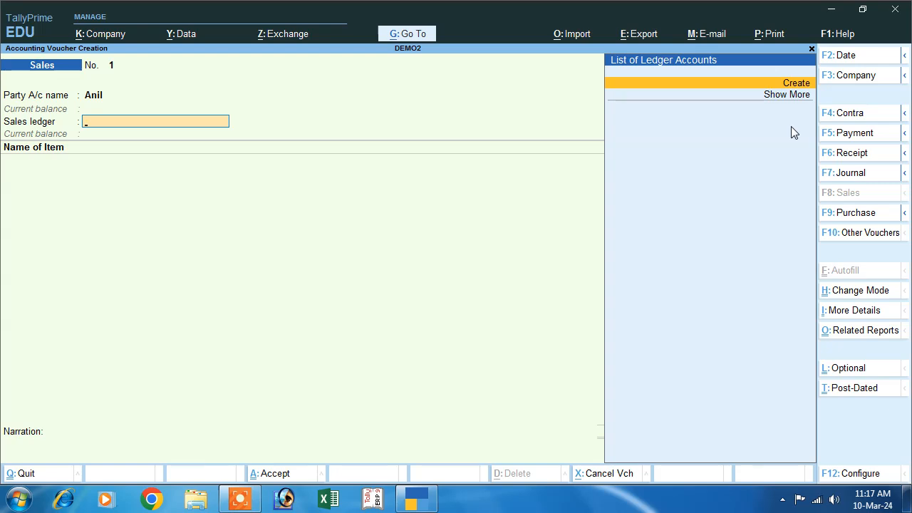
Step: Create a Sales ledger under Sales Accounts, GST applicable, with supply type Goods
left_click(797, 85)
type("Sales")
key("Return")
key("Return")
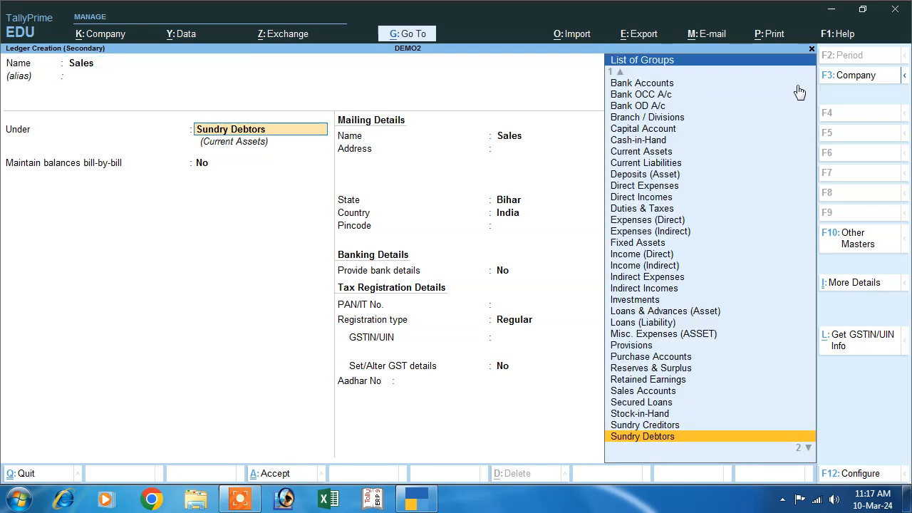
type("Sales Accounts")
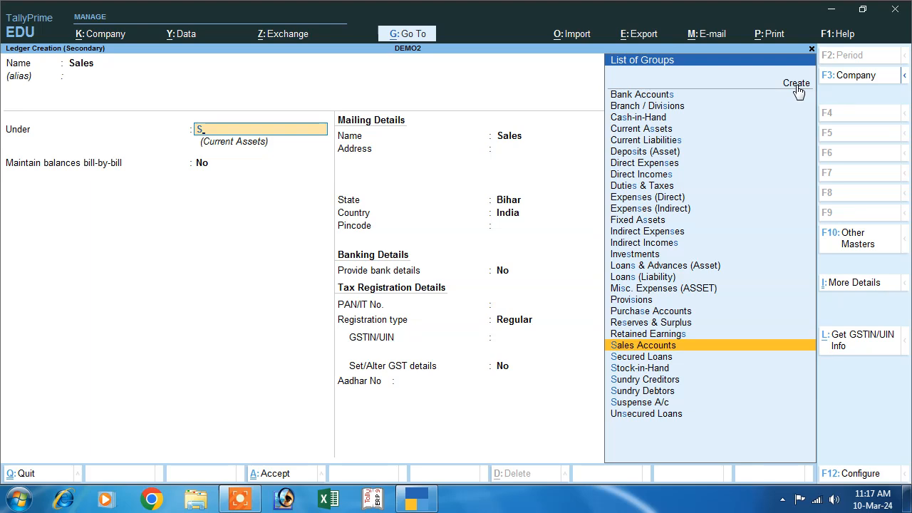
key("Return")
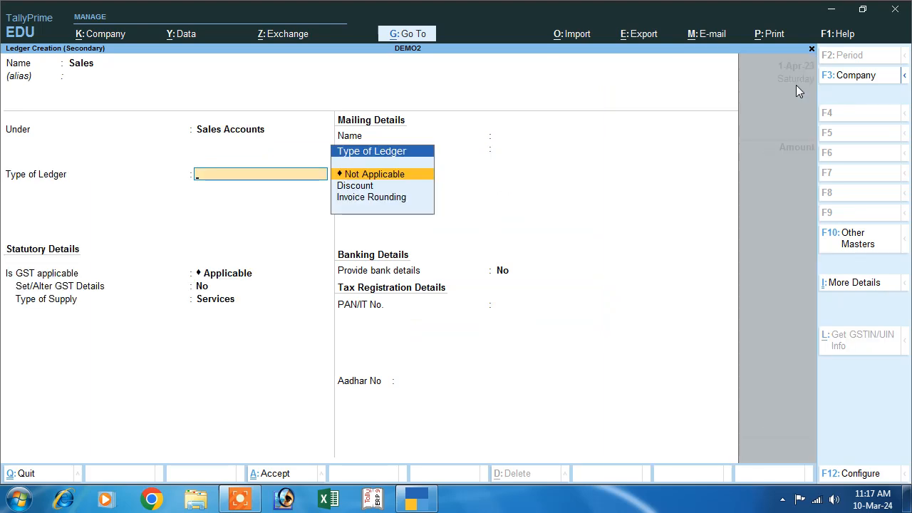
key("Return")
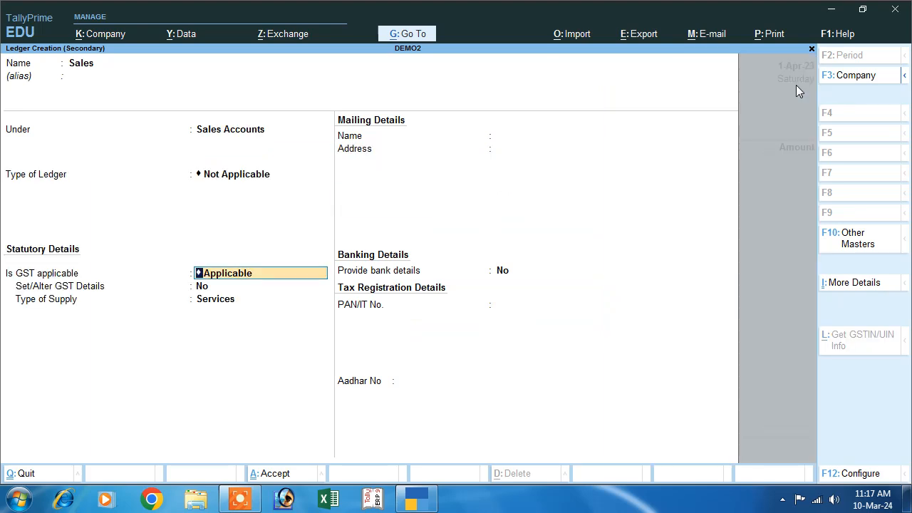
key("Return")
key("Return")
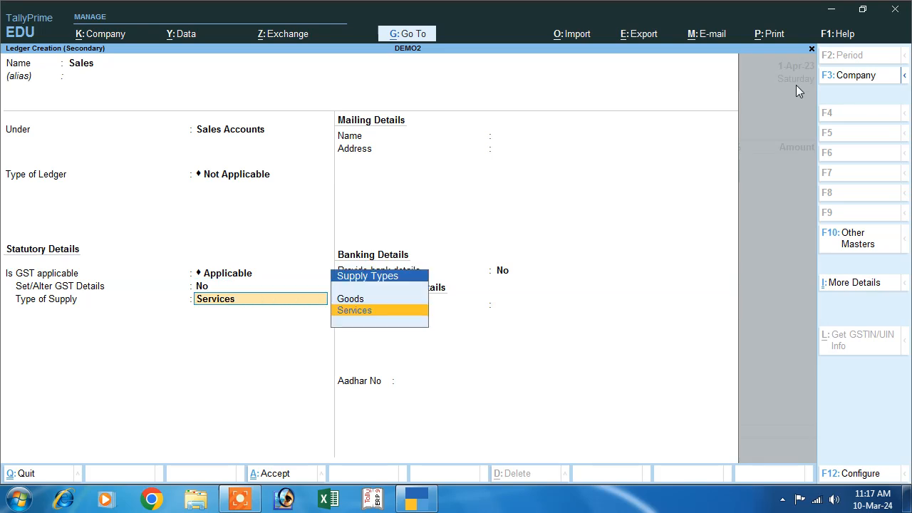
key("Up")
key("Return")
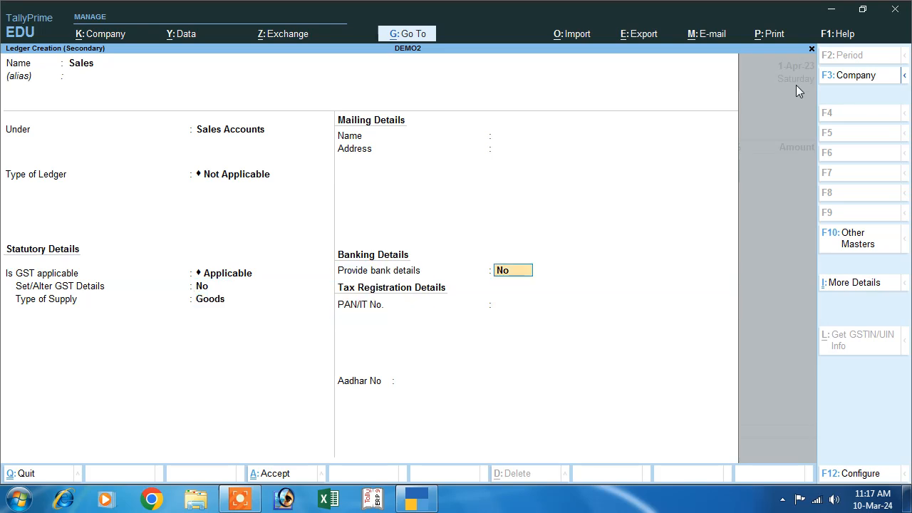
key("Return")
key("Return")
key("Return")
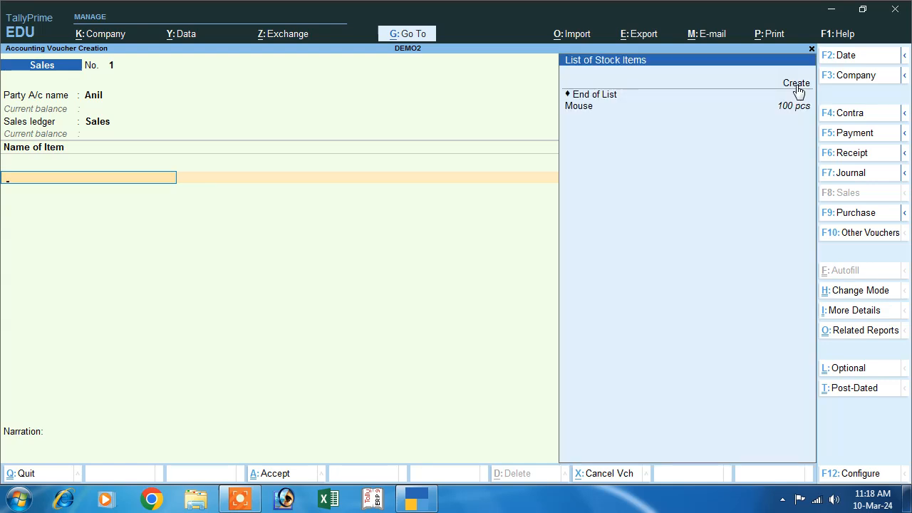
Step: Add Mouse to the sale as 50 pcs at 600.00 with 10% discount
key("Down")
key("Down")
key("Return")
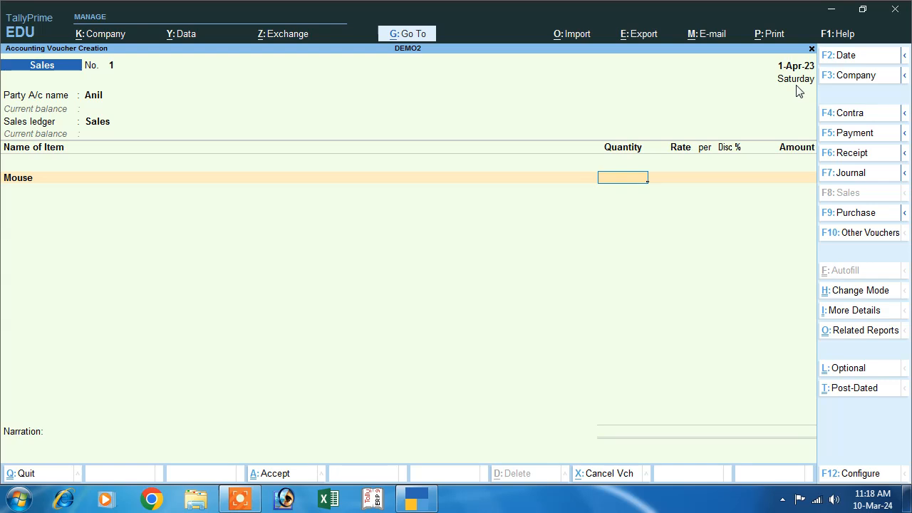
type("50")
key("Return")
type("600")
key("Return")
key("Return")
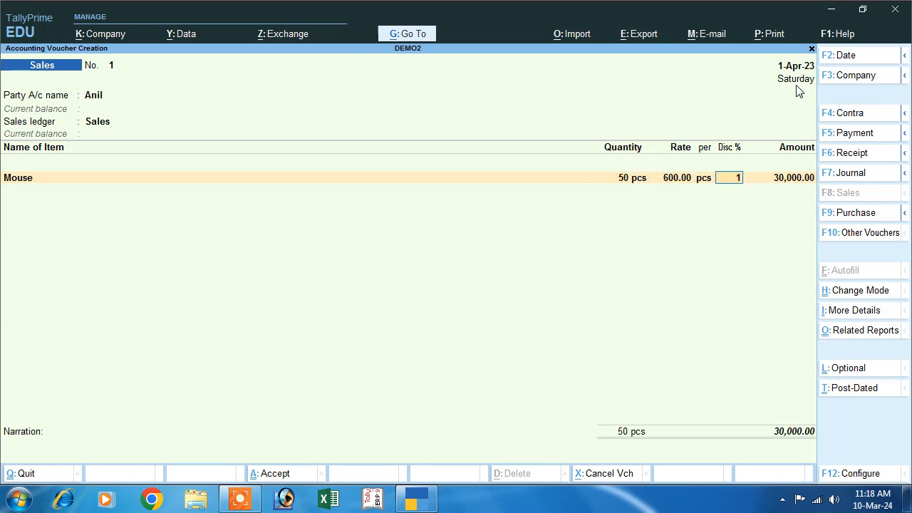
key("Return")
key("Return")
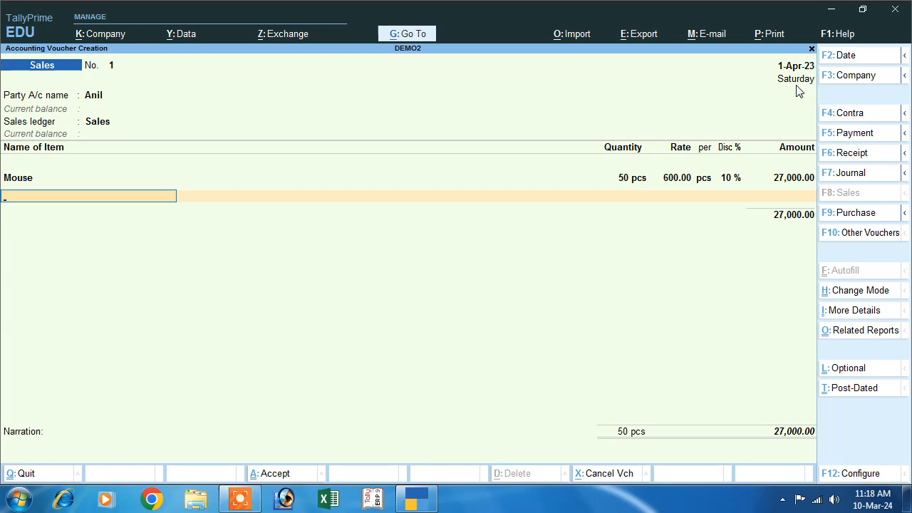
key("Return")
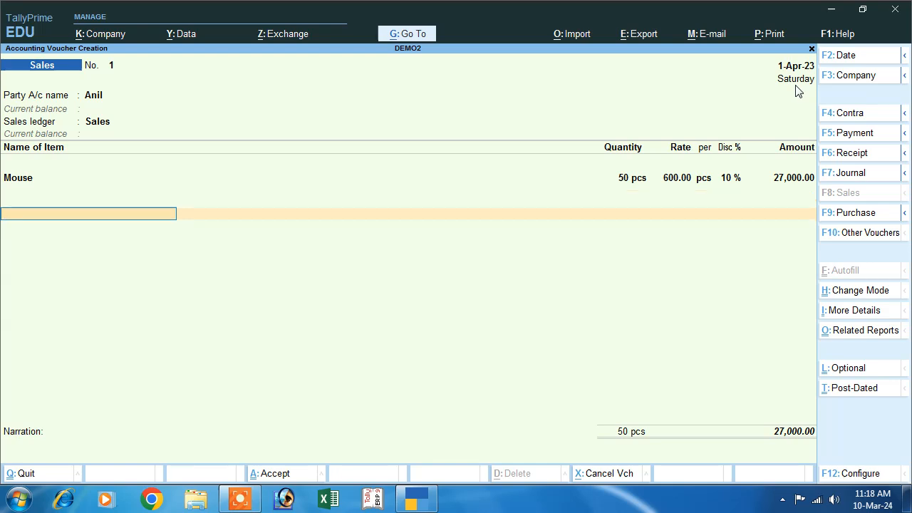
Step: Add Cgst and Sgst tax lines at 9% each, bringing the total to 31,860.00
type("C")
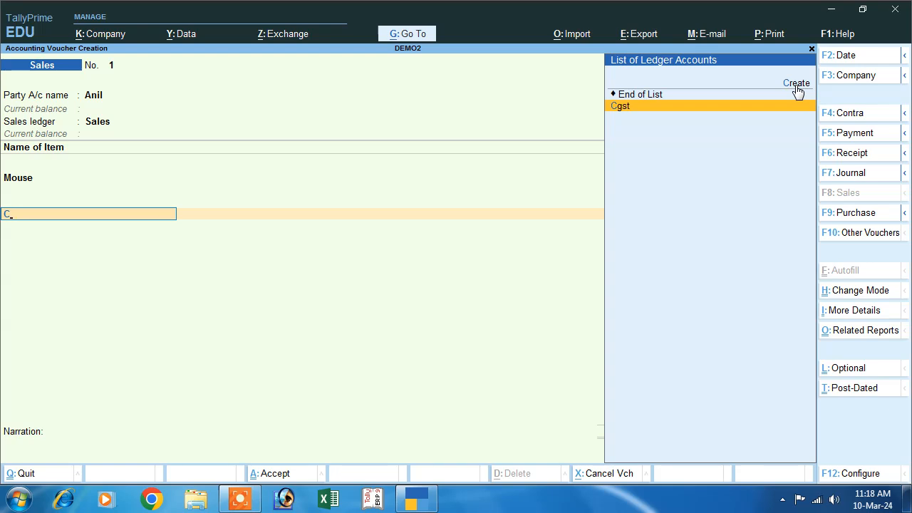
key("Return")
key("Return")
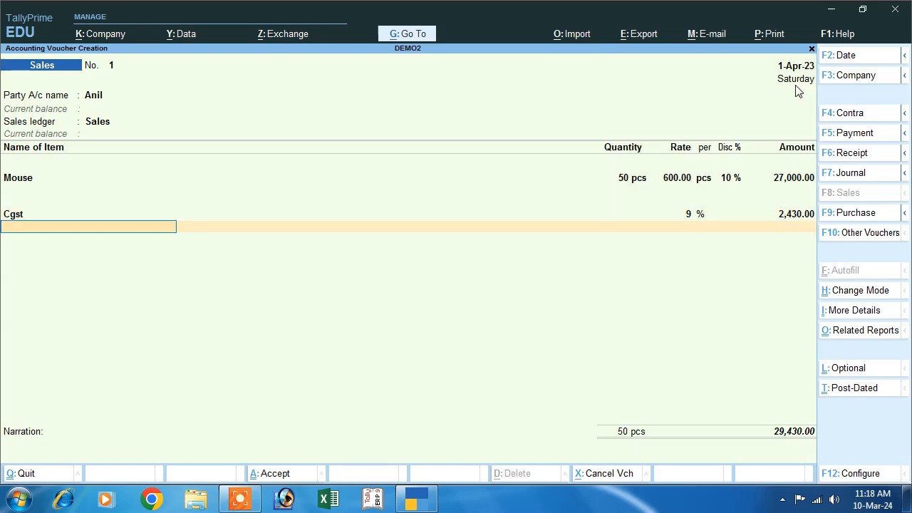
type("S")
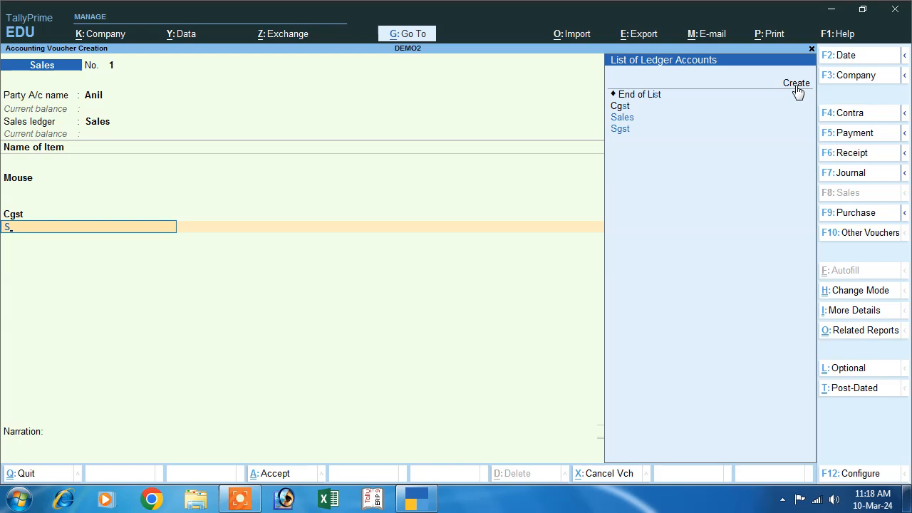
type("g")
key("Return")
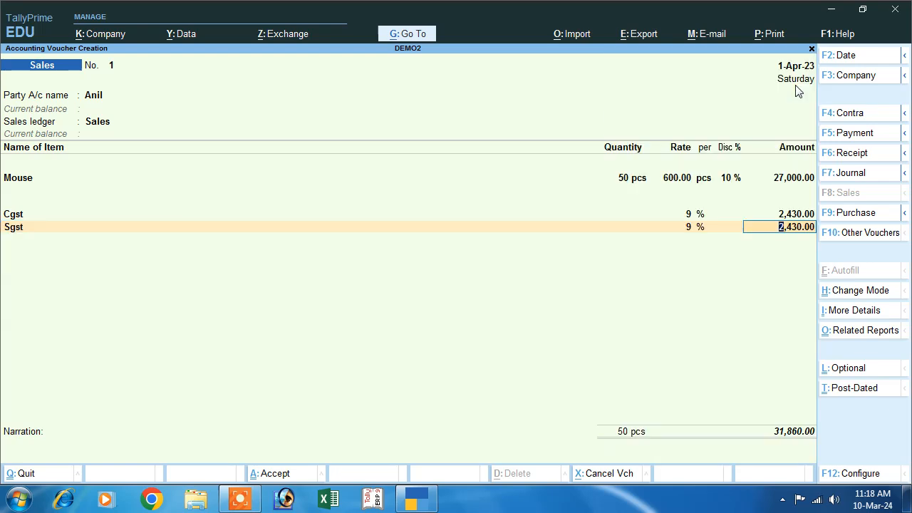
key("Return")
key("Return")
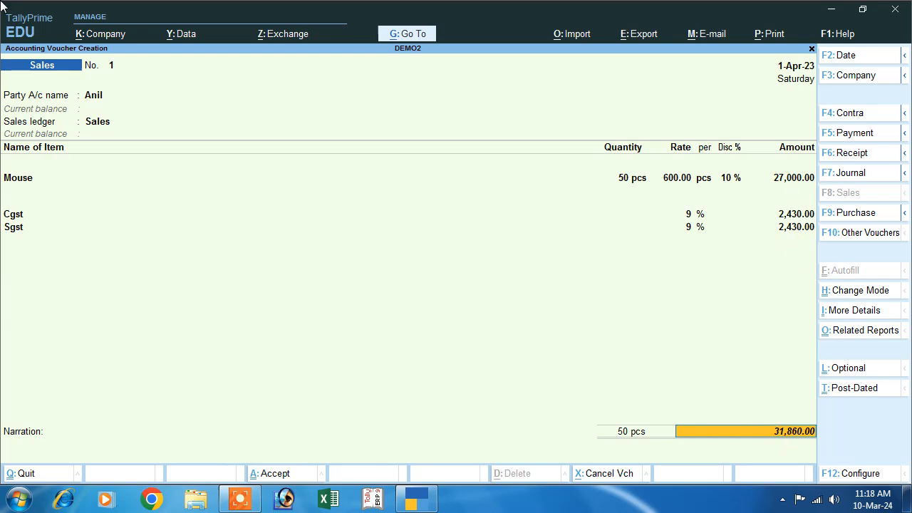
Step: Save sales voucher No. 1 for 31,860.00 and quit the new blank voucher
key("Return")
key("Return")
key("Return")
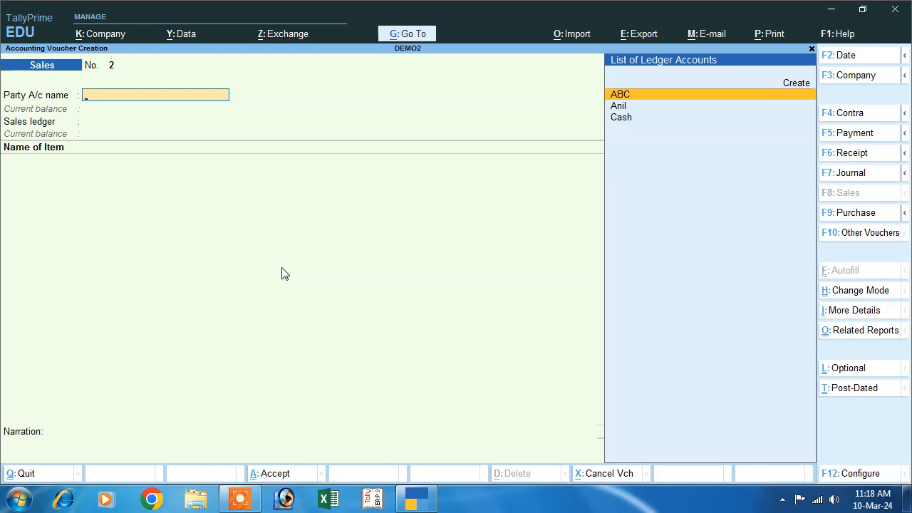
key("Escape")
key("Return")
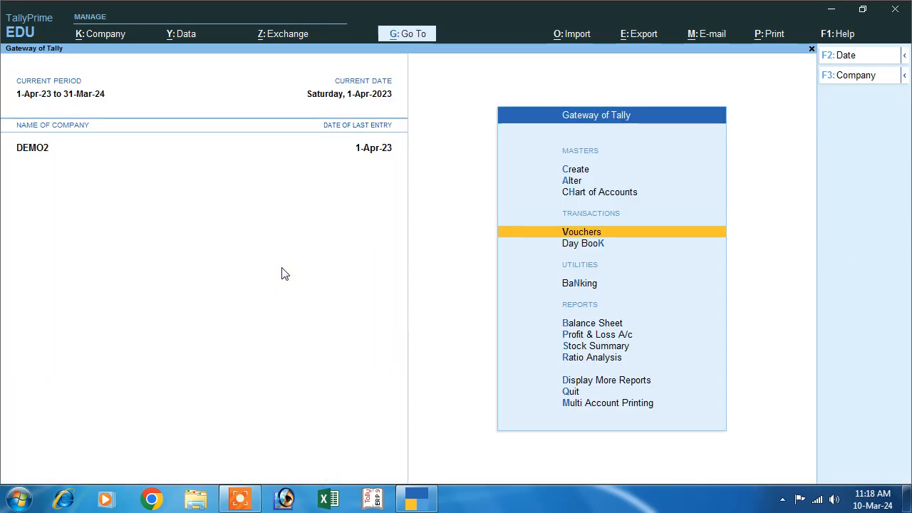
Step: Reopen the Sales entry from the Day Book and bring up print options with Alt+P
left_click(574, 243)
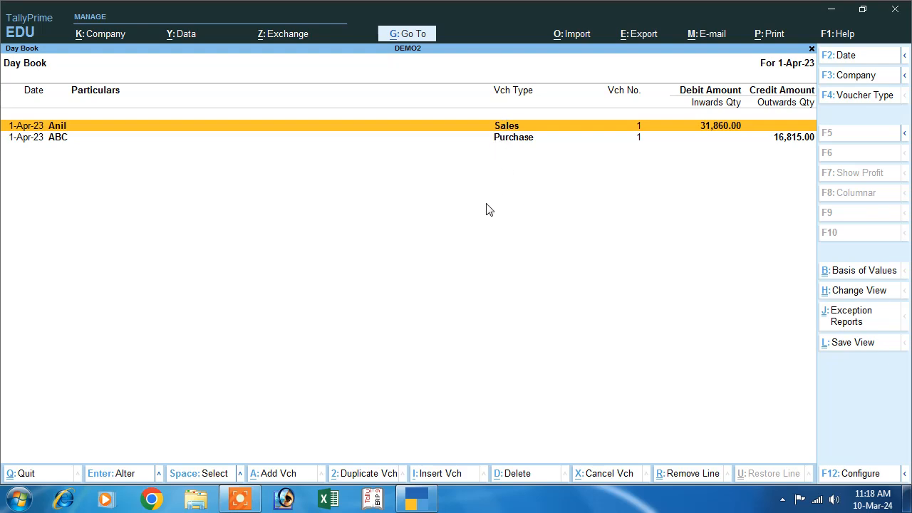
key("Return")
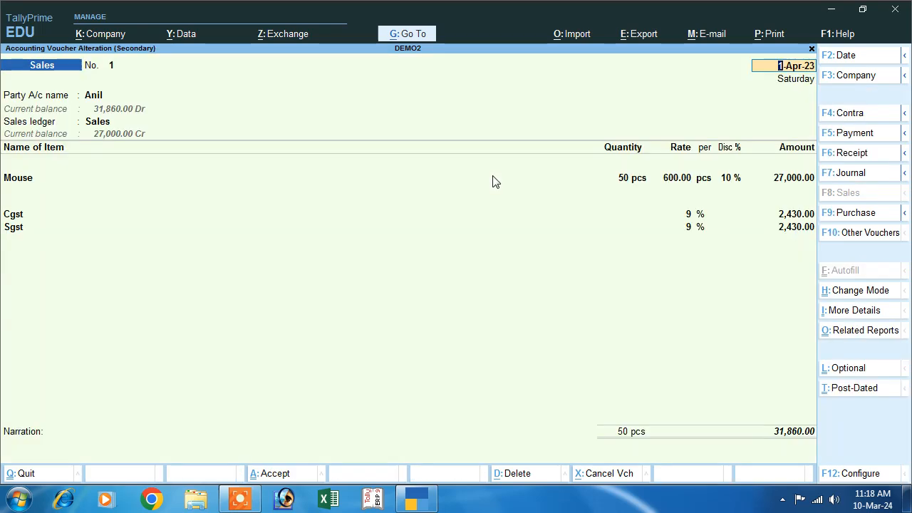
key("alt+p")
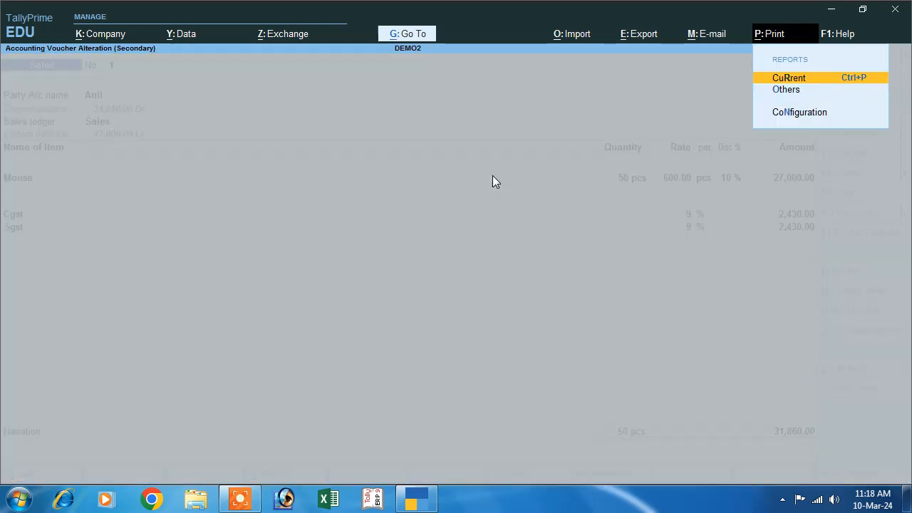
Step: Preview the current sales voucher as a Tax Invoice and zoom in to read it
left_click(790, 79)
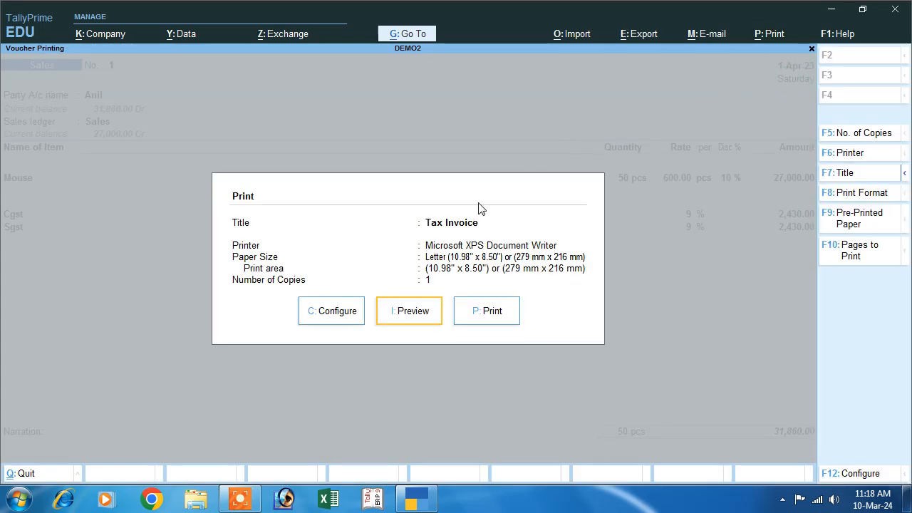
left_click(410, 326)
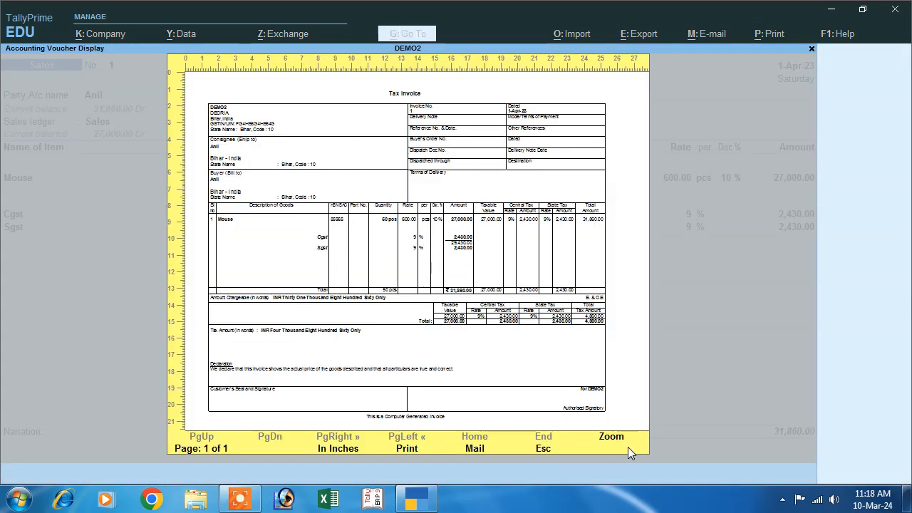
left_click(620, 442)
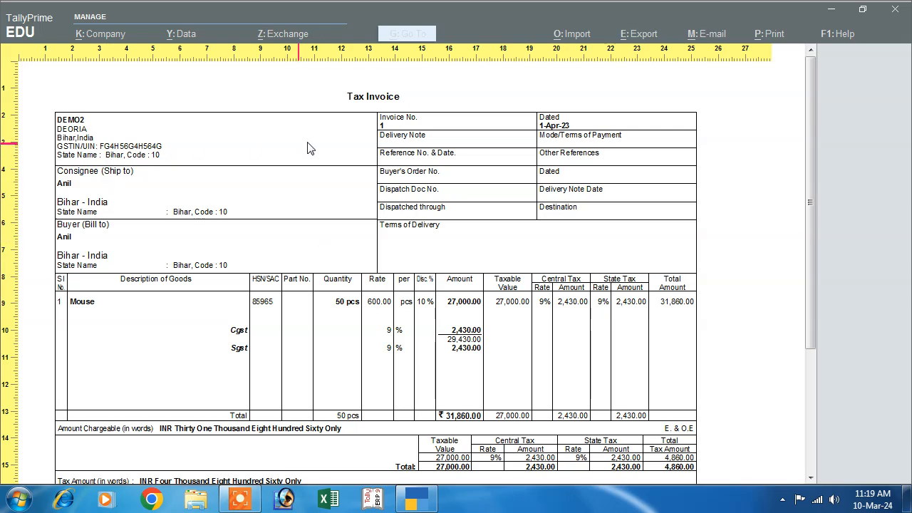
scroll(322, 297, "down", 5)
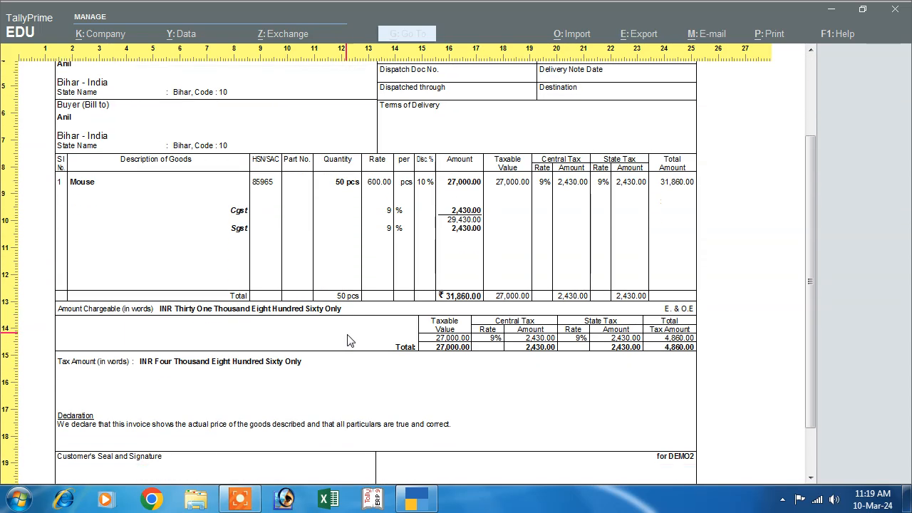
scroll(349, 342, "down", 3)
scroll(352, 339, "up", 6)
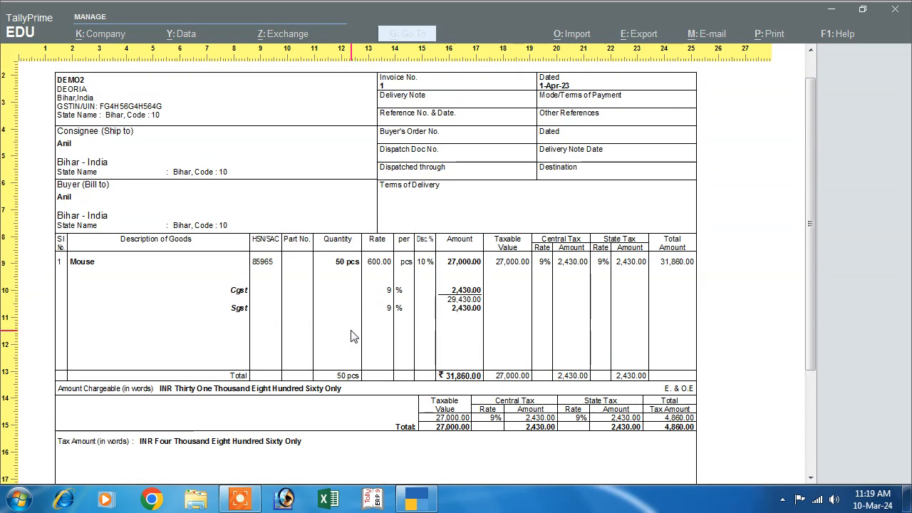
scroll(354, 336, "up", 2)
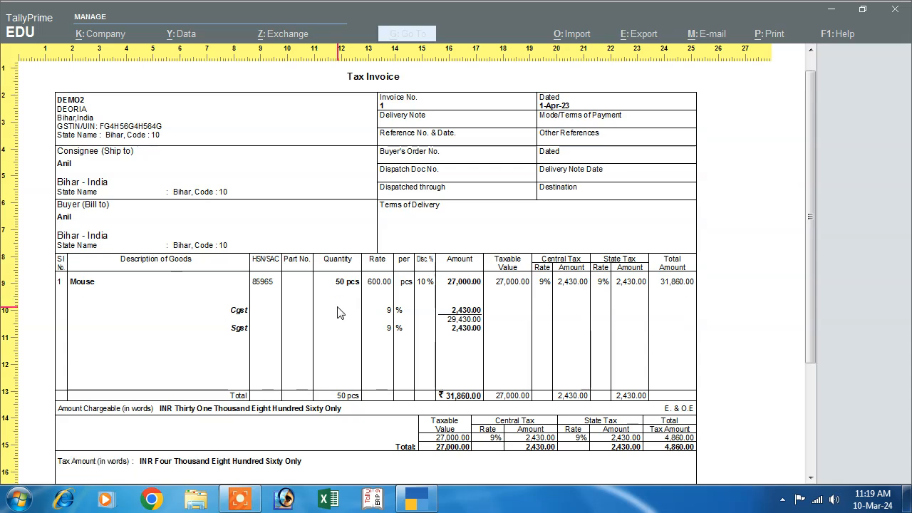